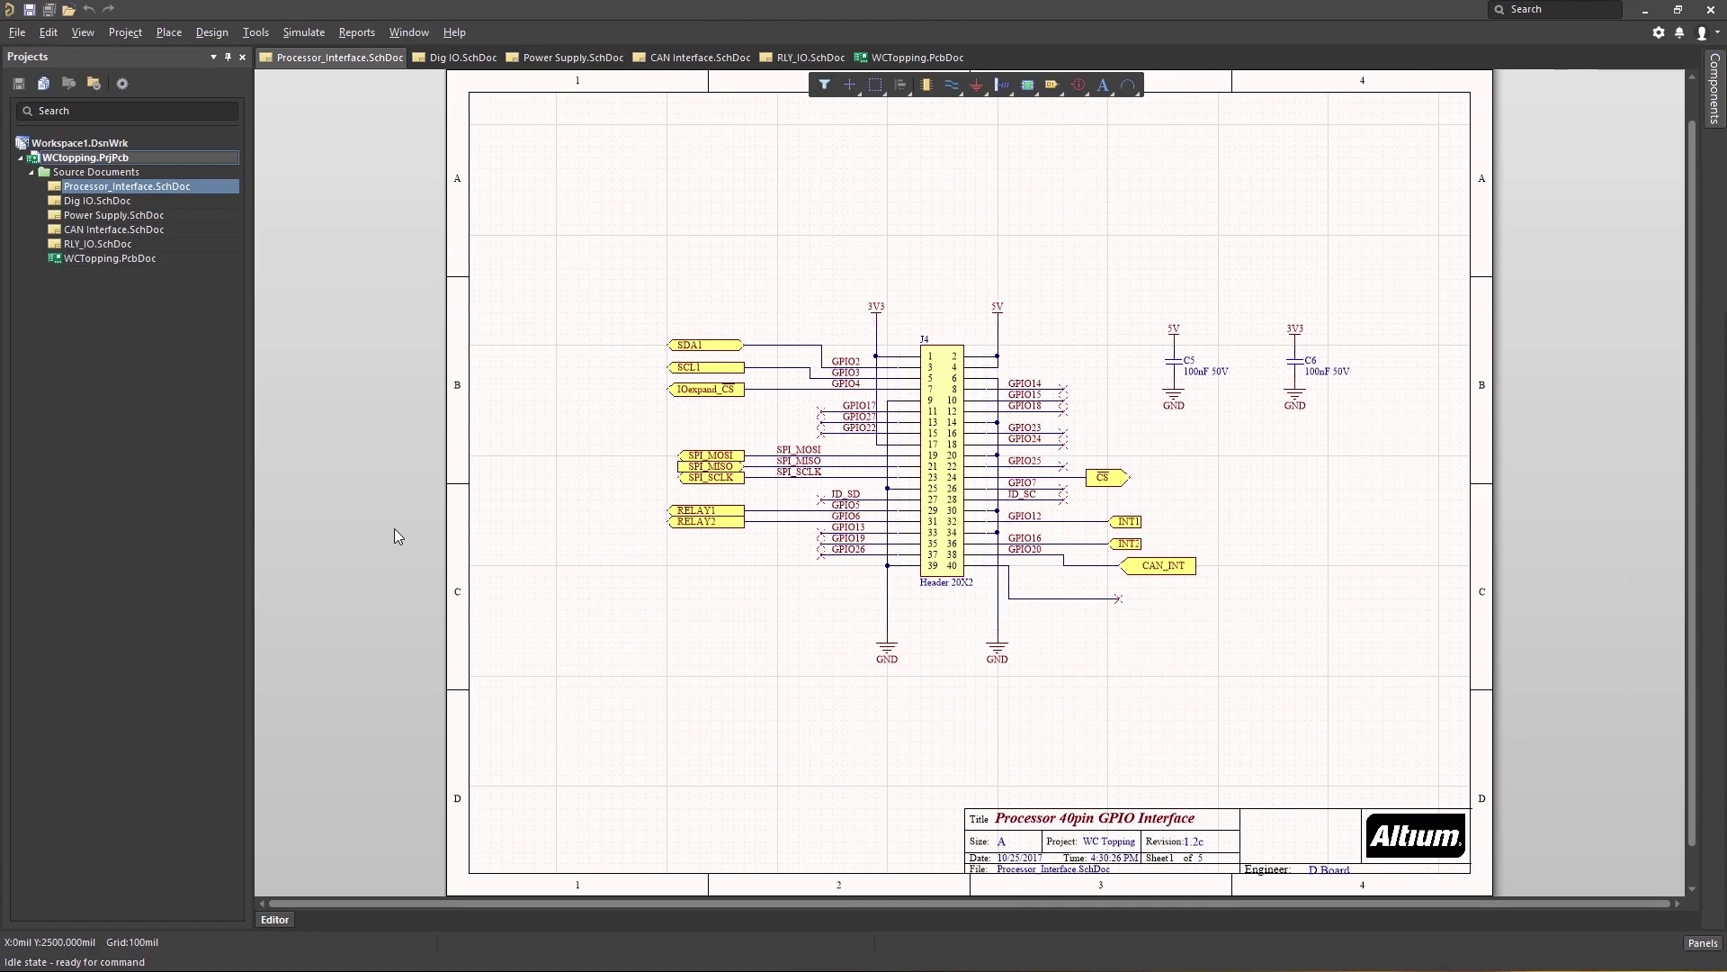
click(17, 32)
mouse_move(50, 33)
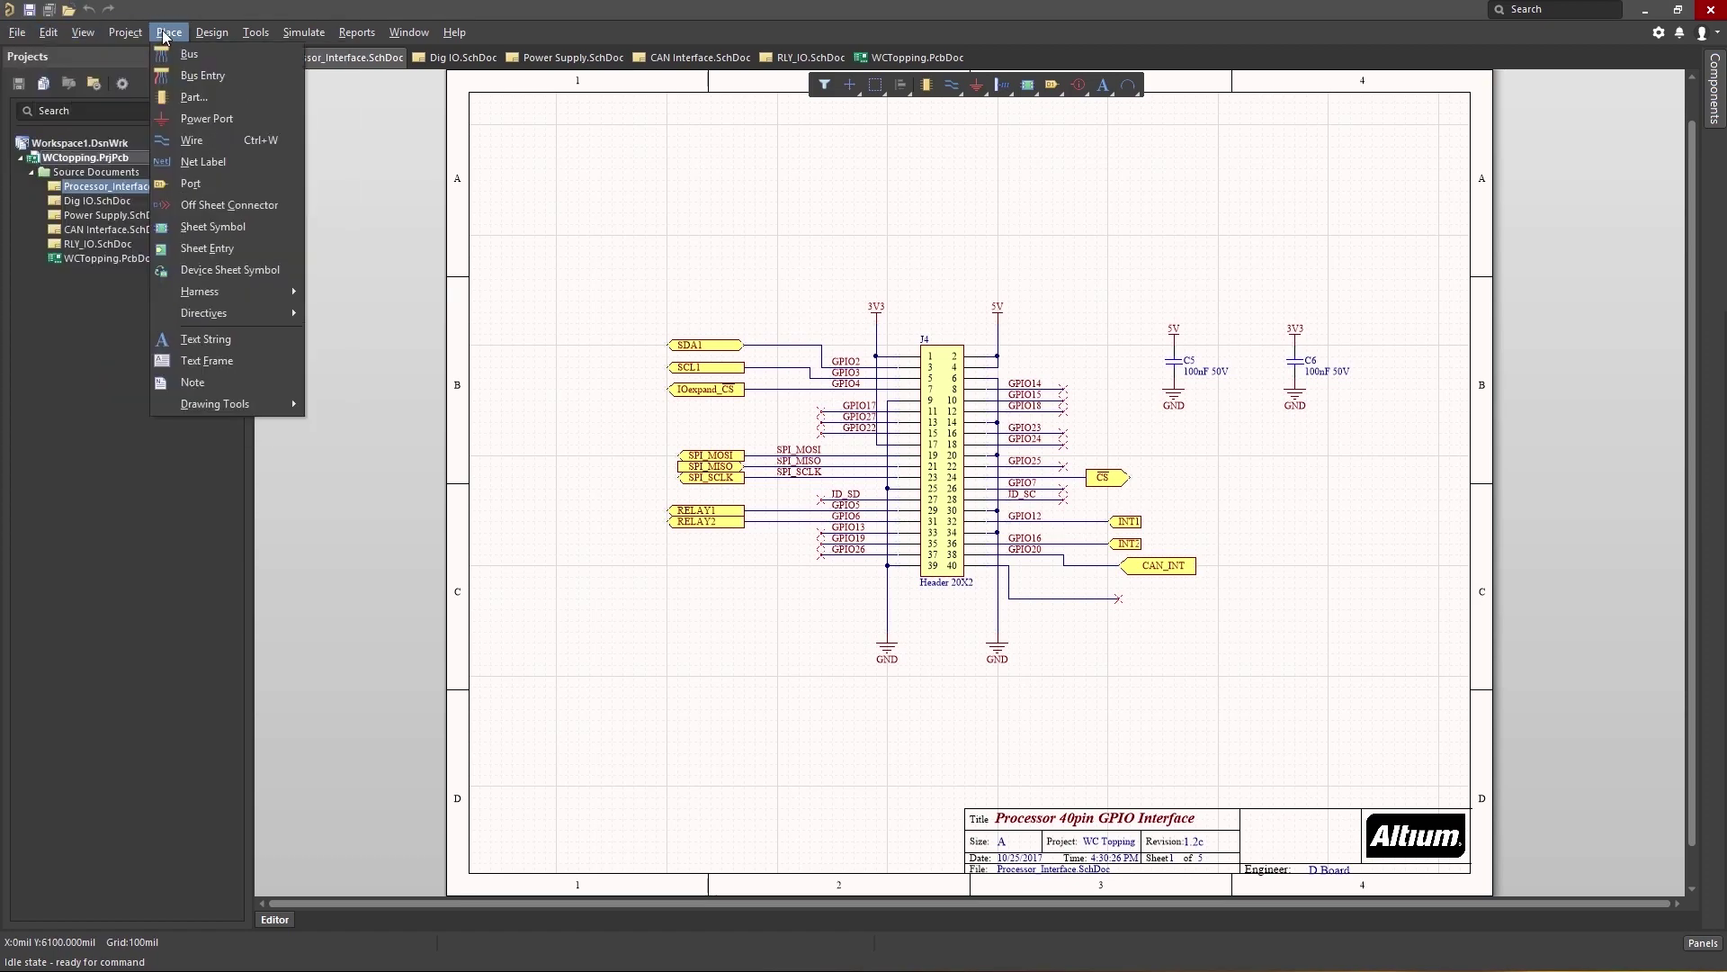
mouse_move(199, 35)
mouse_move(295, 36)
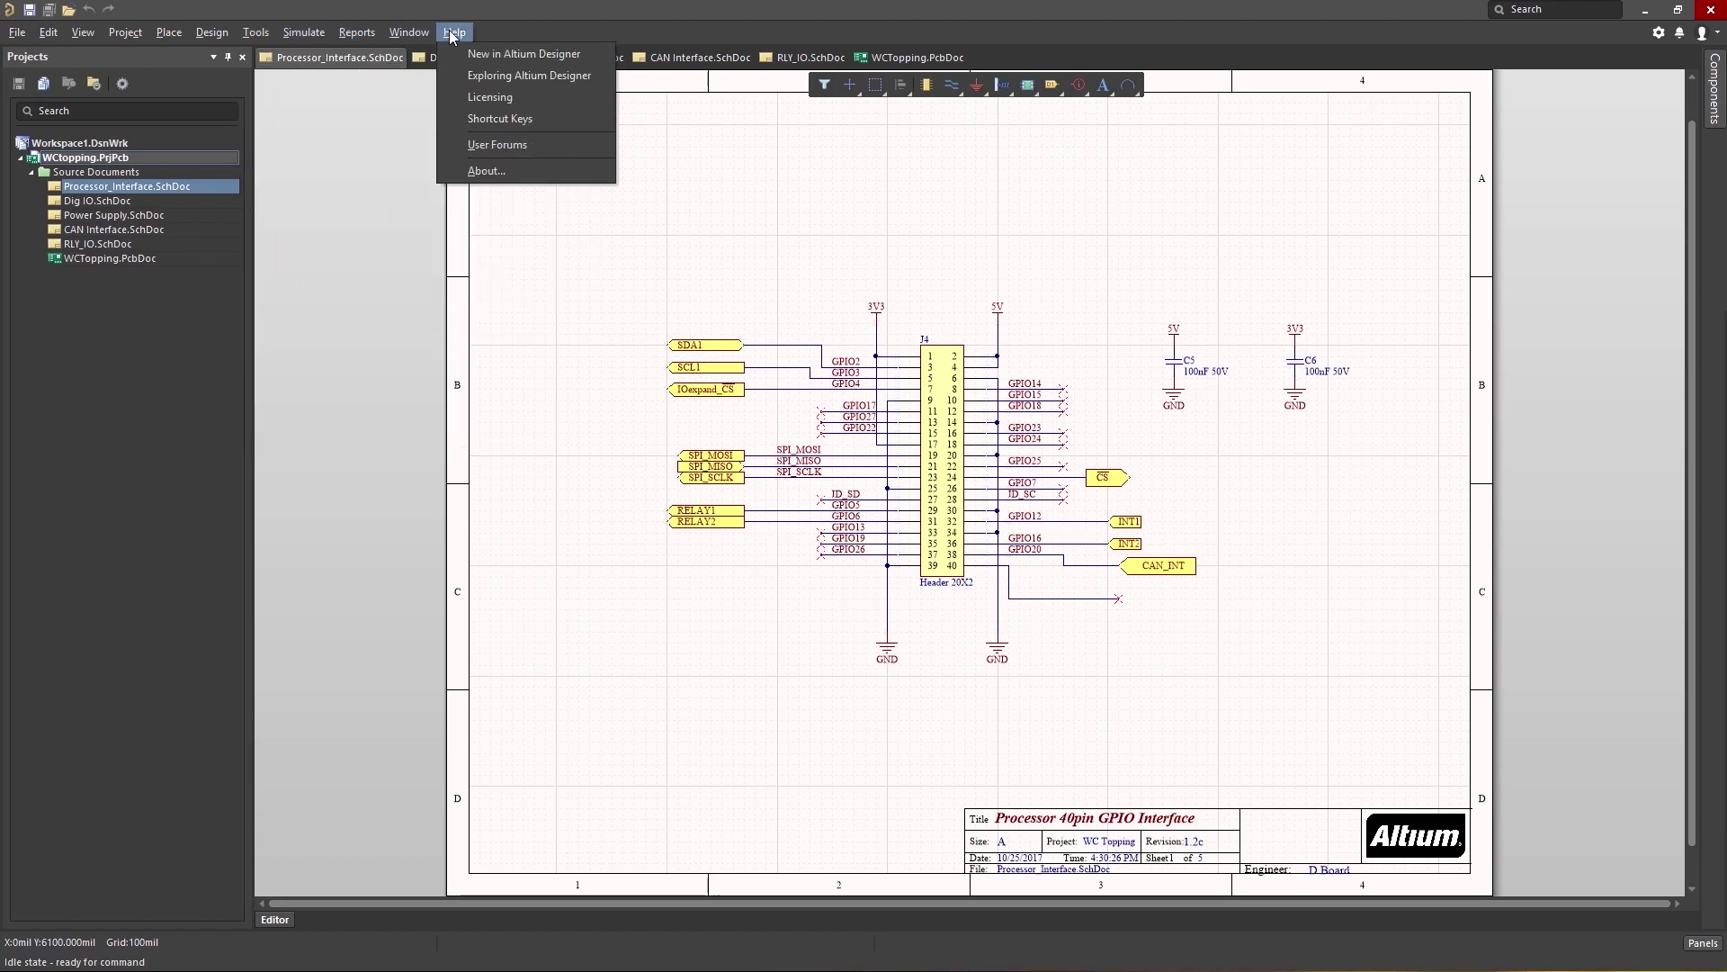
click(692, 164)
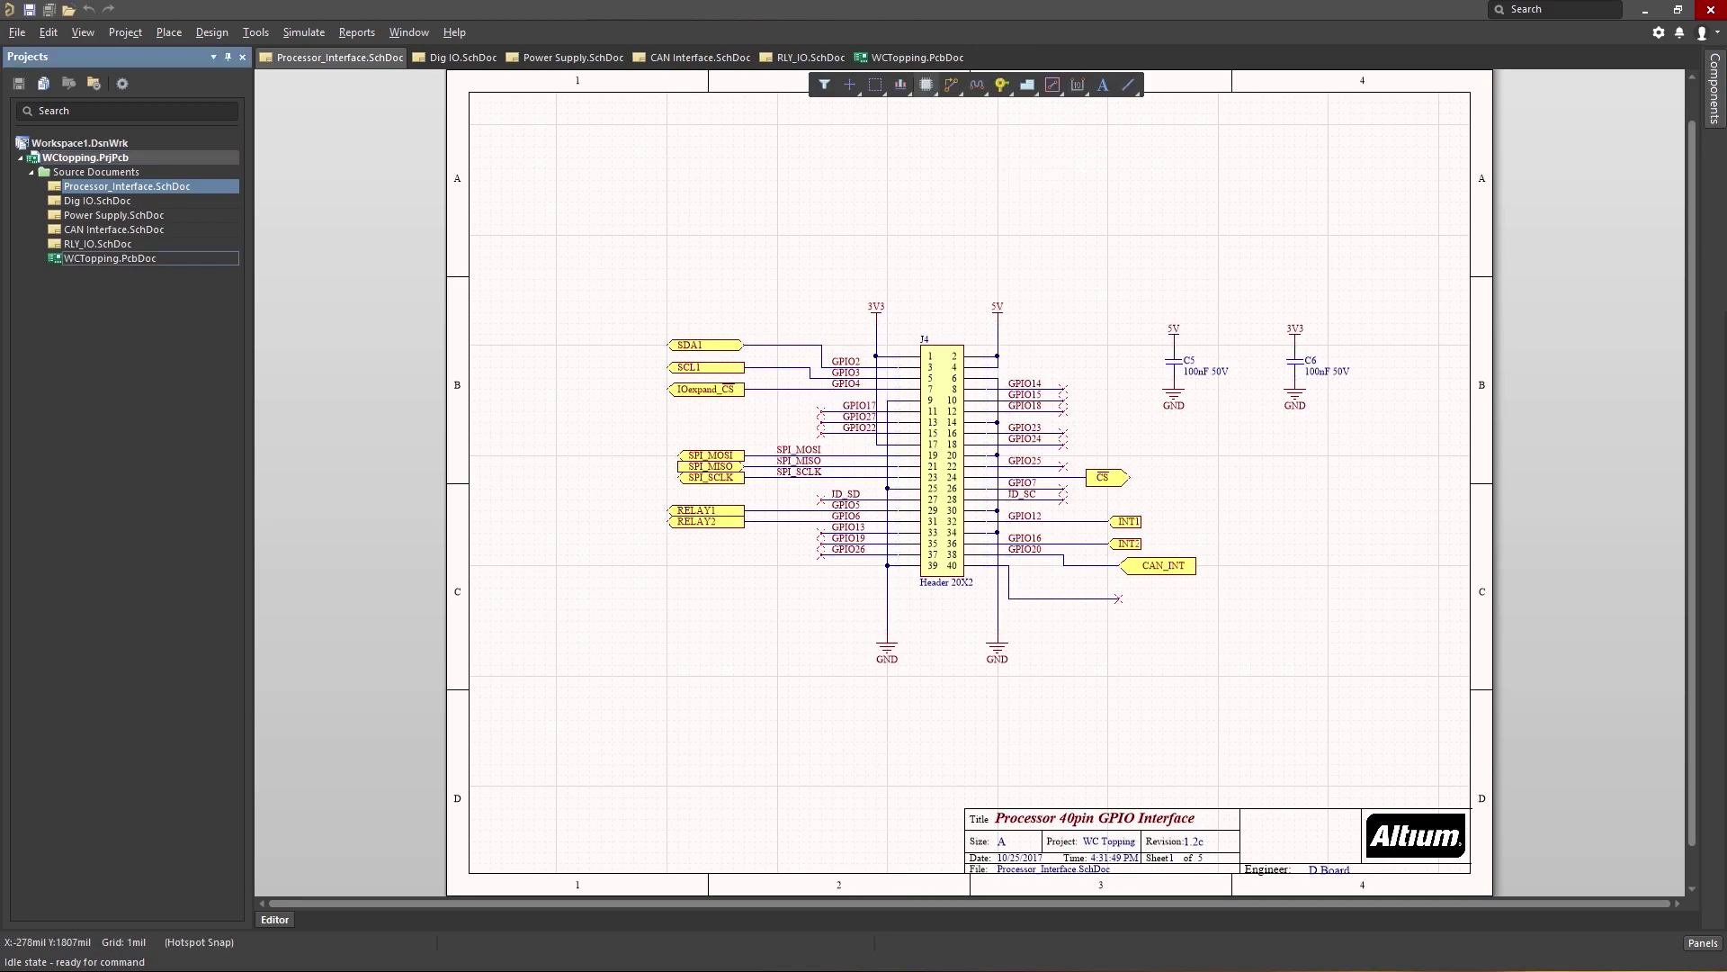
- Display the WCTopping.PcbDoc layout and close the whole WCtopping.PrjPcb project
click(918, 56)
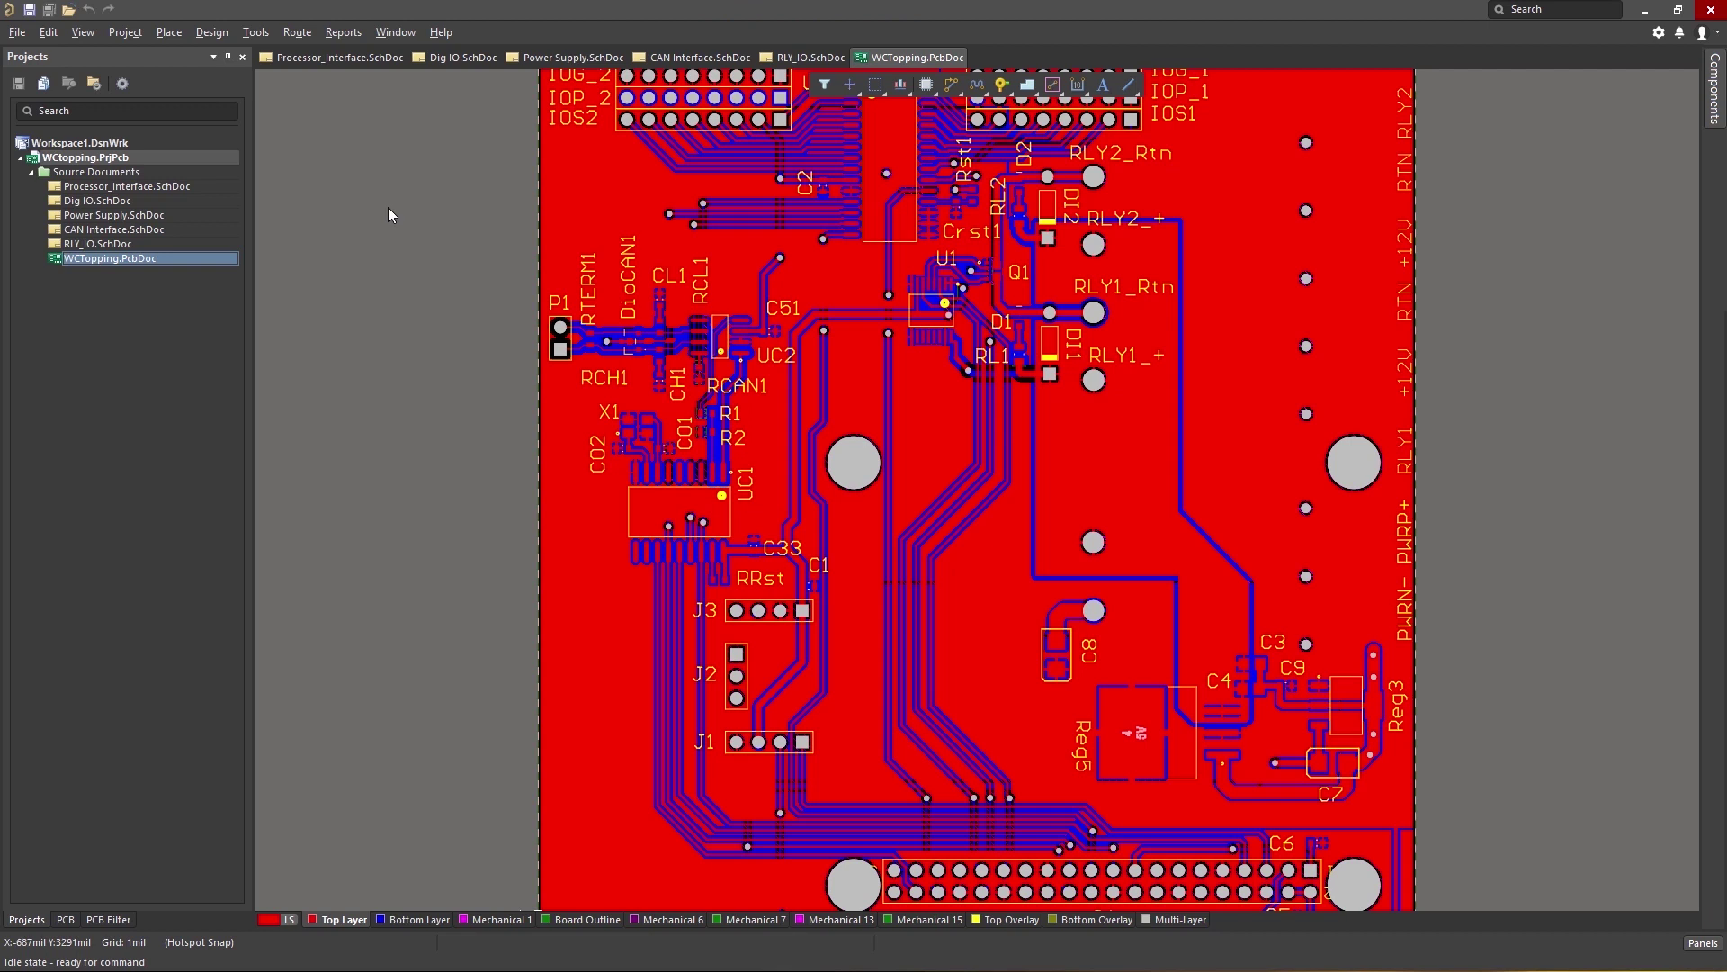
click(21, 163)
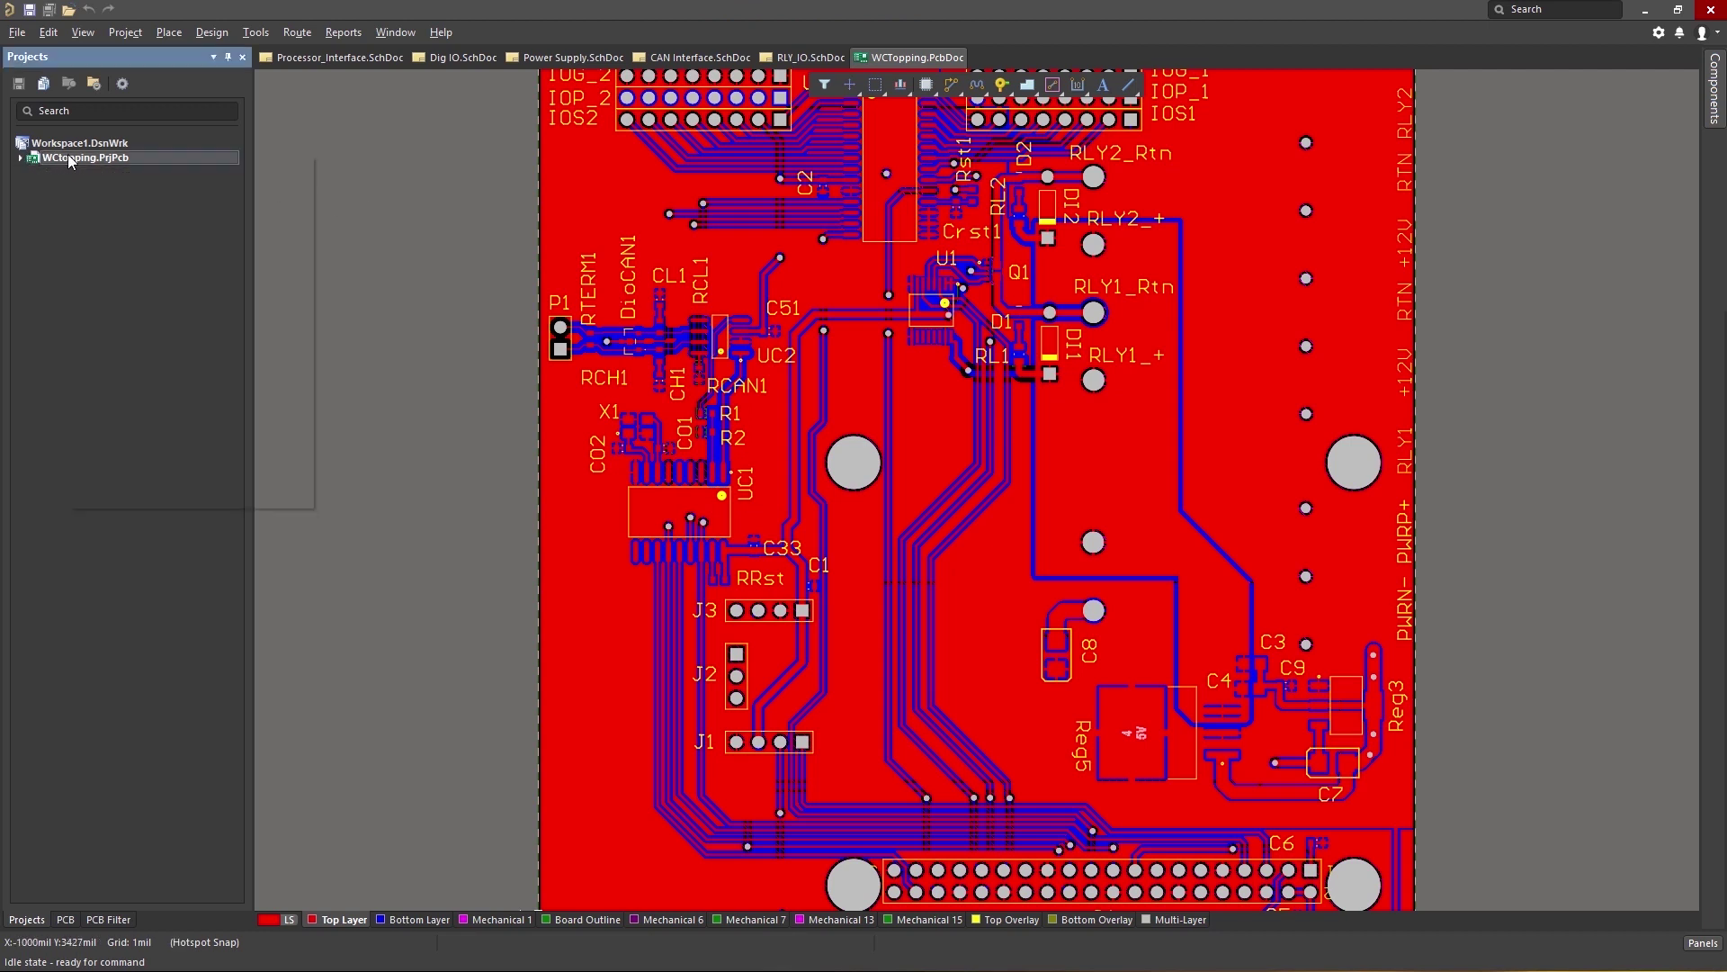
right_click(69, 158)
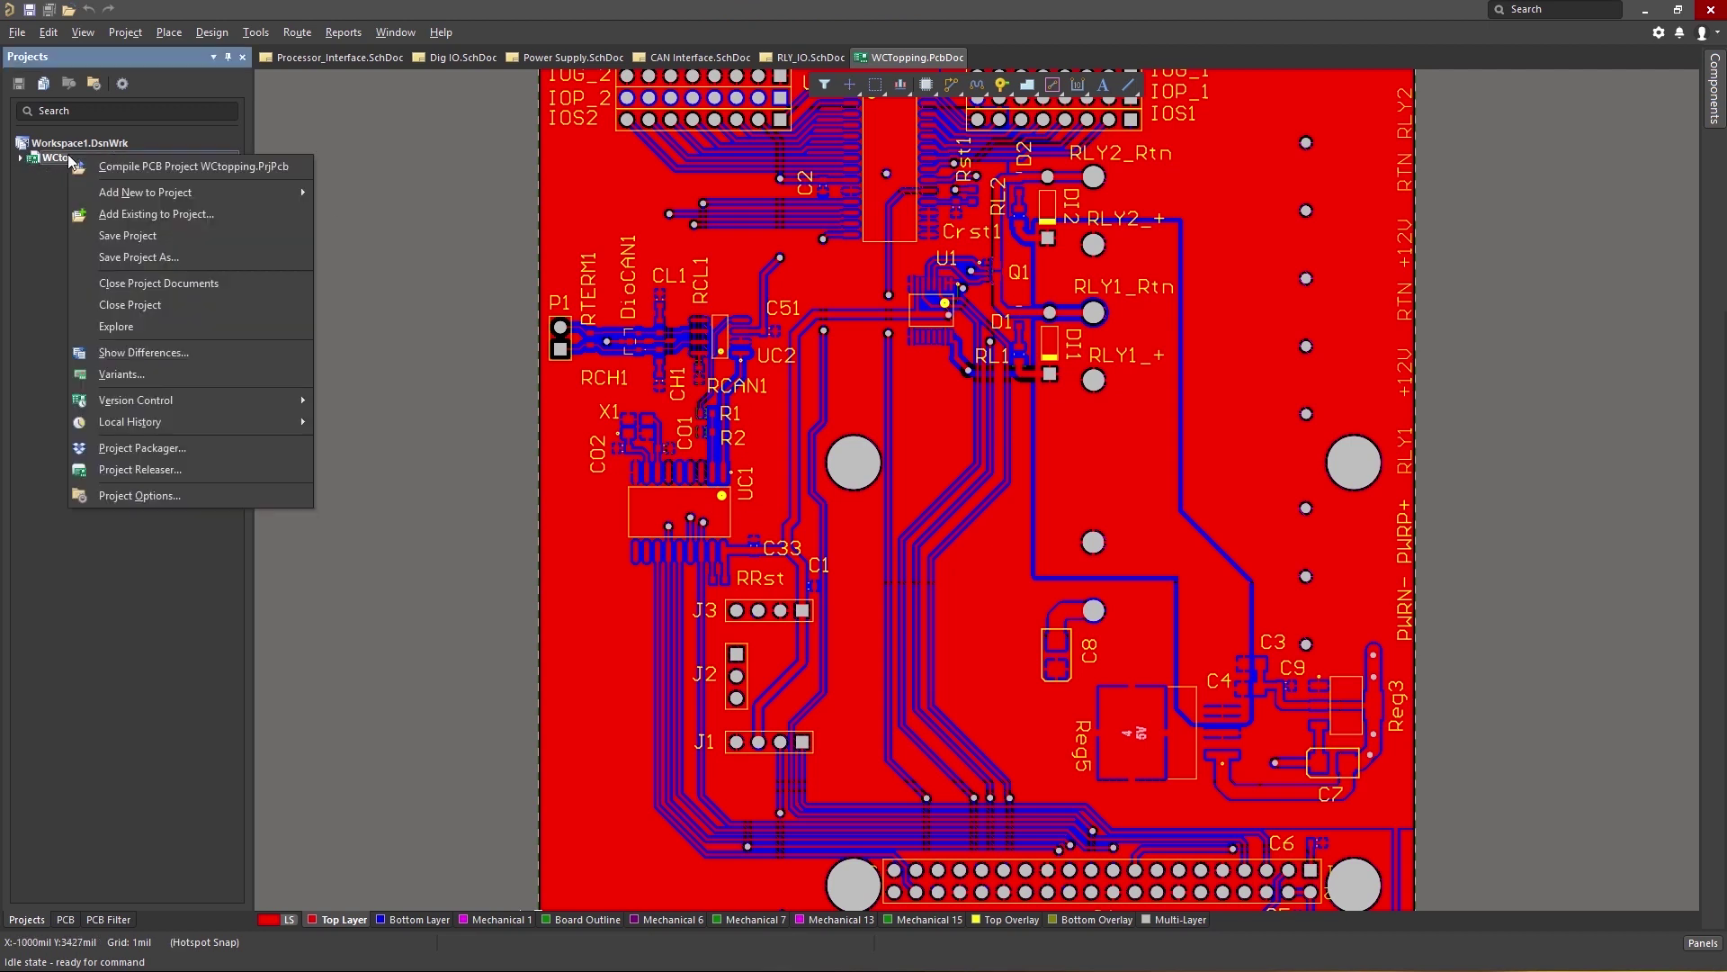
click(108, 304)
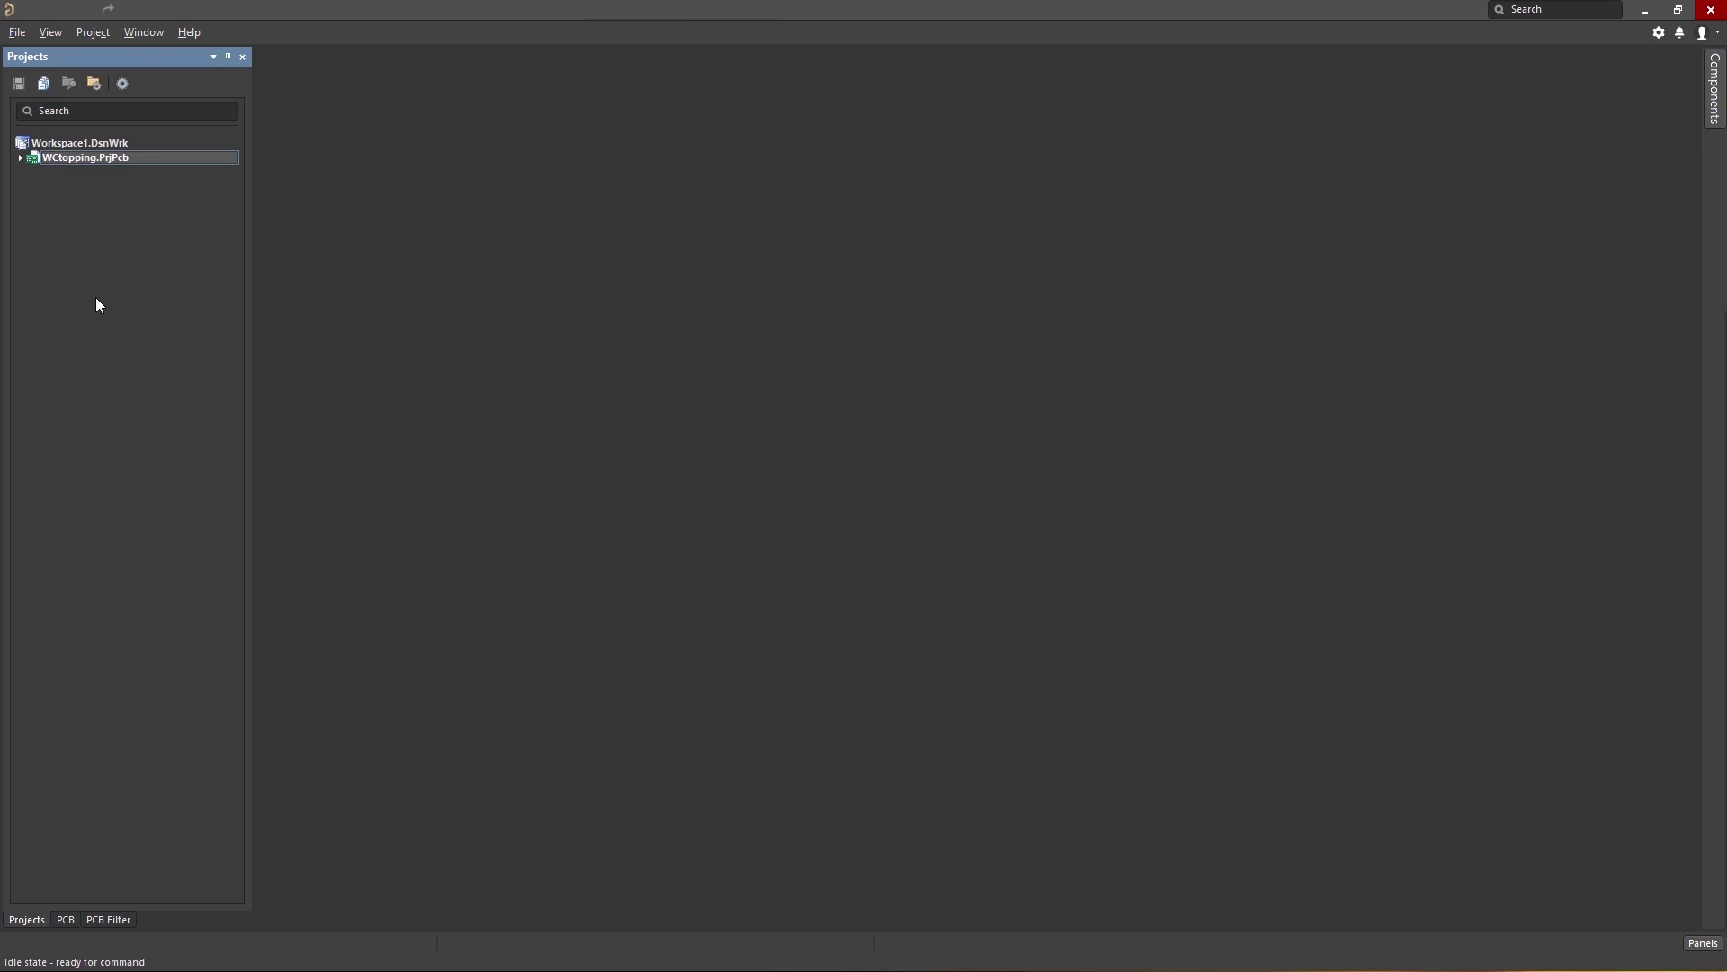
- Open the SL1 Xilinx Spartan-IIE PQ208 Rev1.01 project from AD18's Examples\SpiritLevel-SL1 folder and expand its Settings and Libraries groups
click(18, 34)
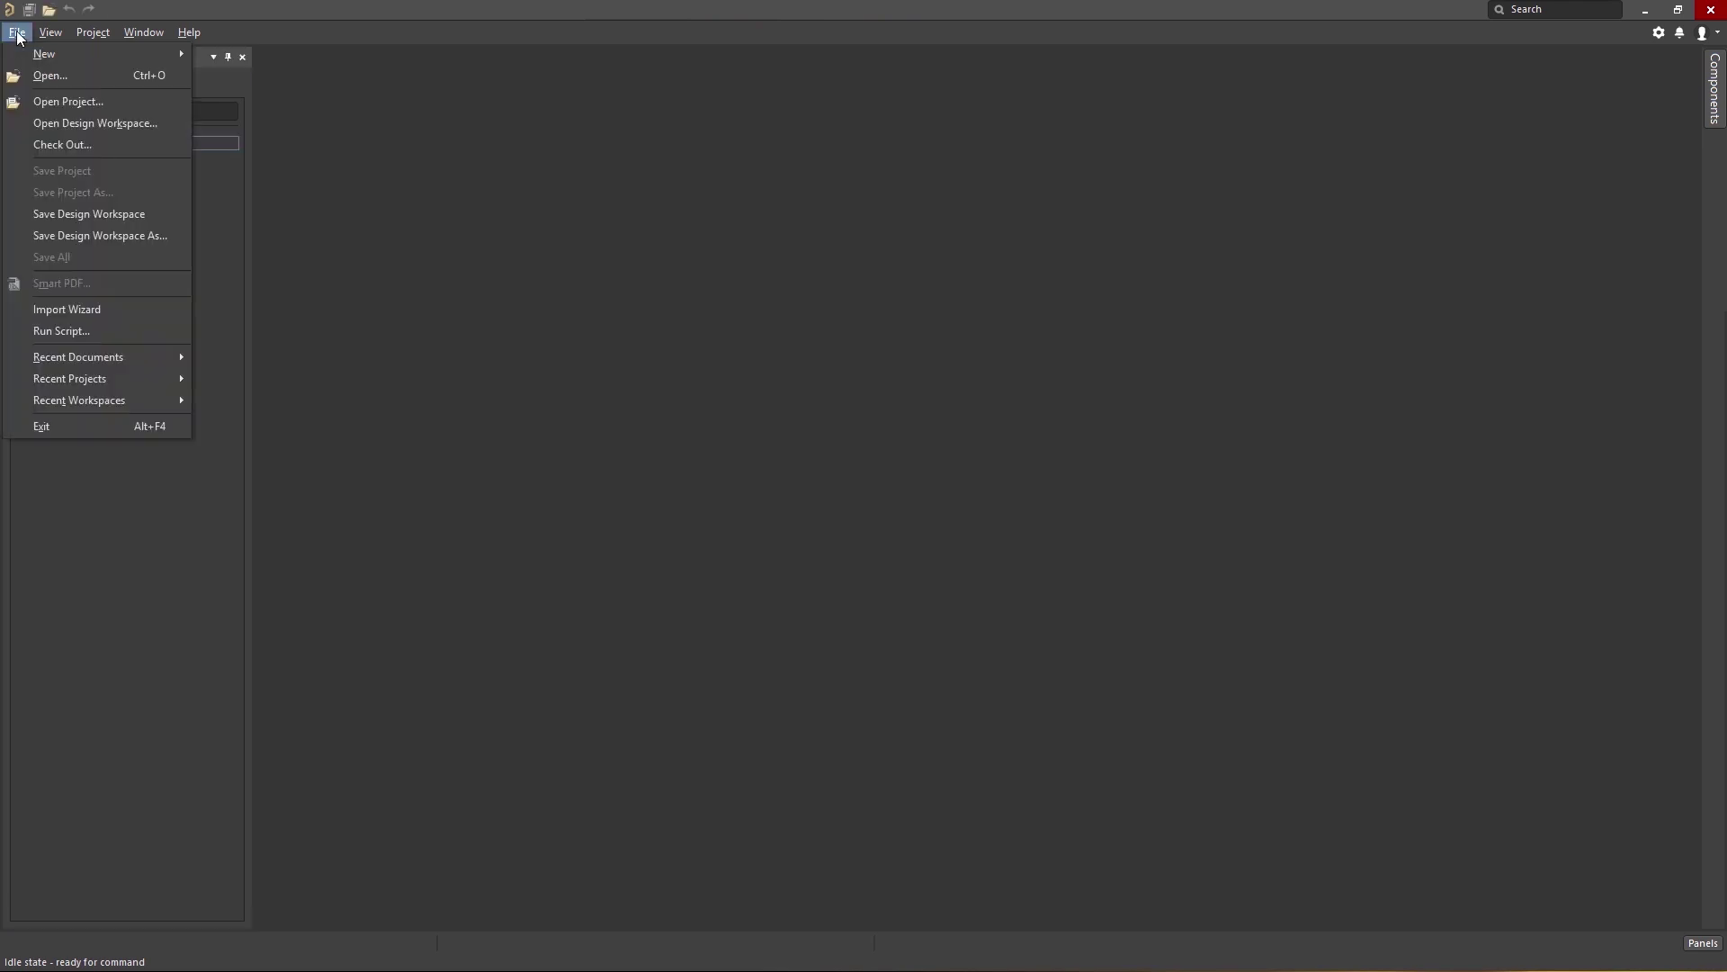
click(61, 105)
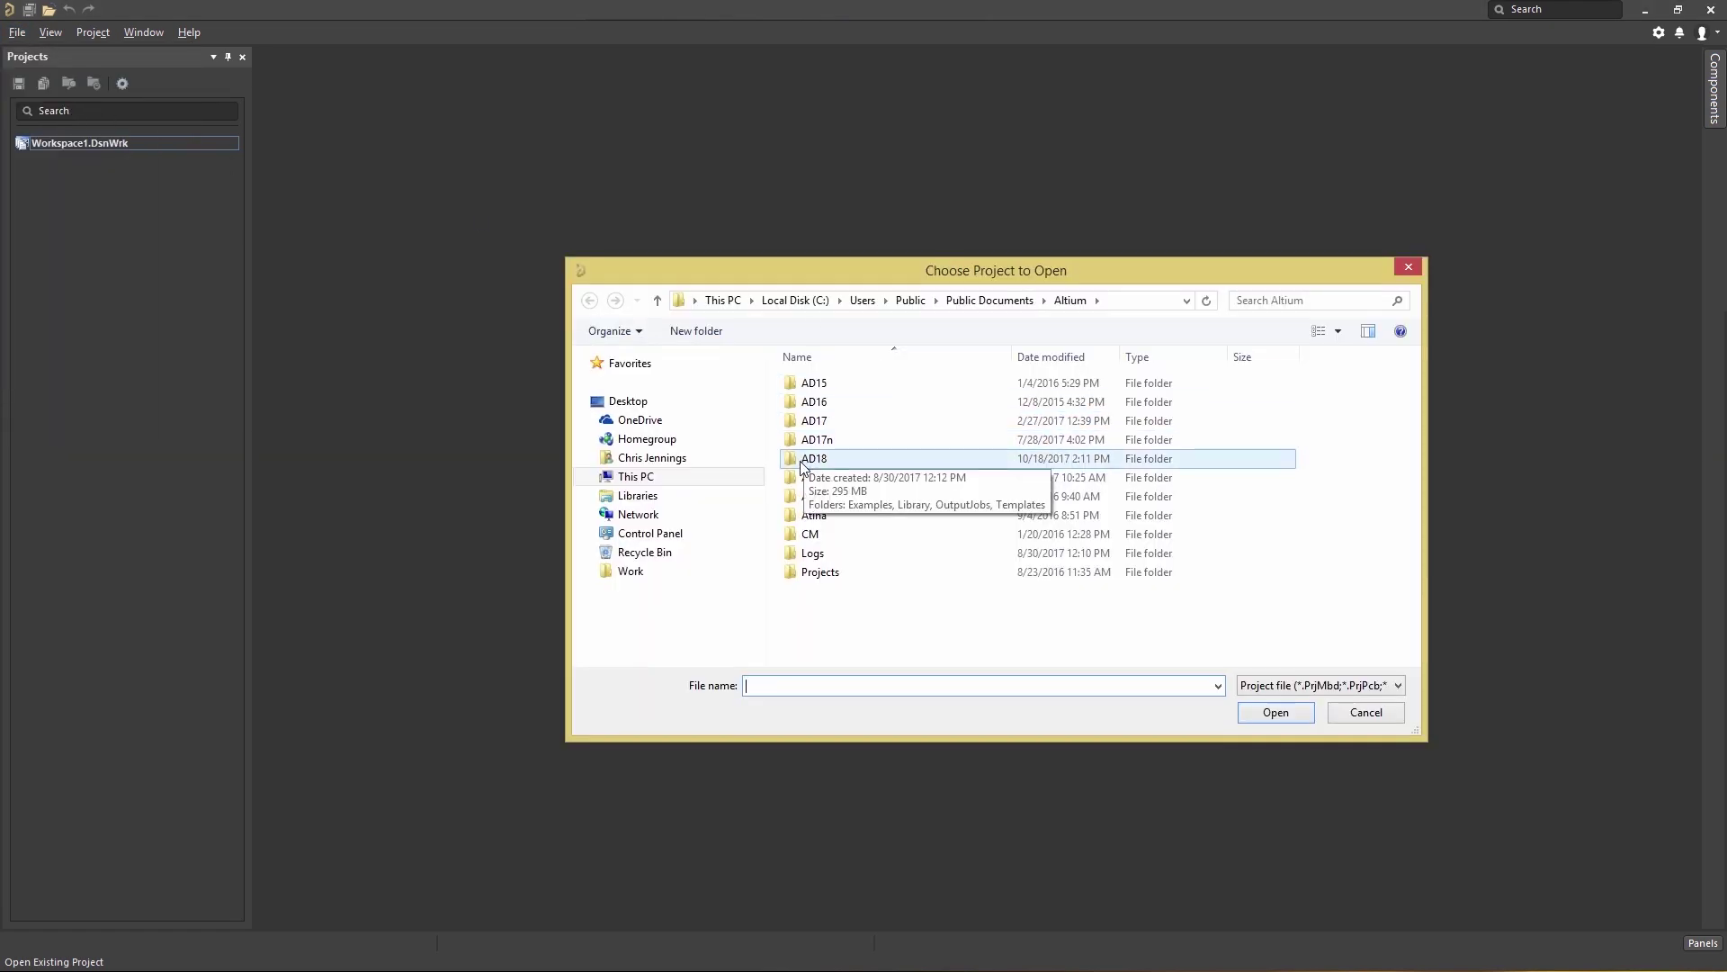
double_click(850, 459)
double_click(790, 387)
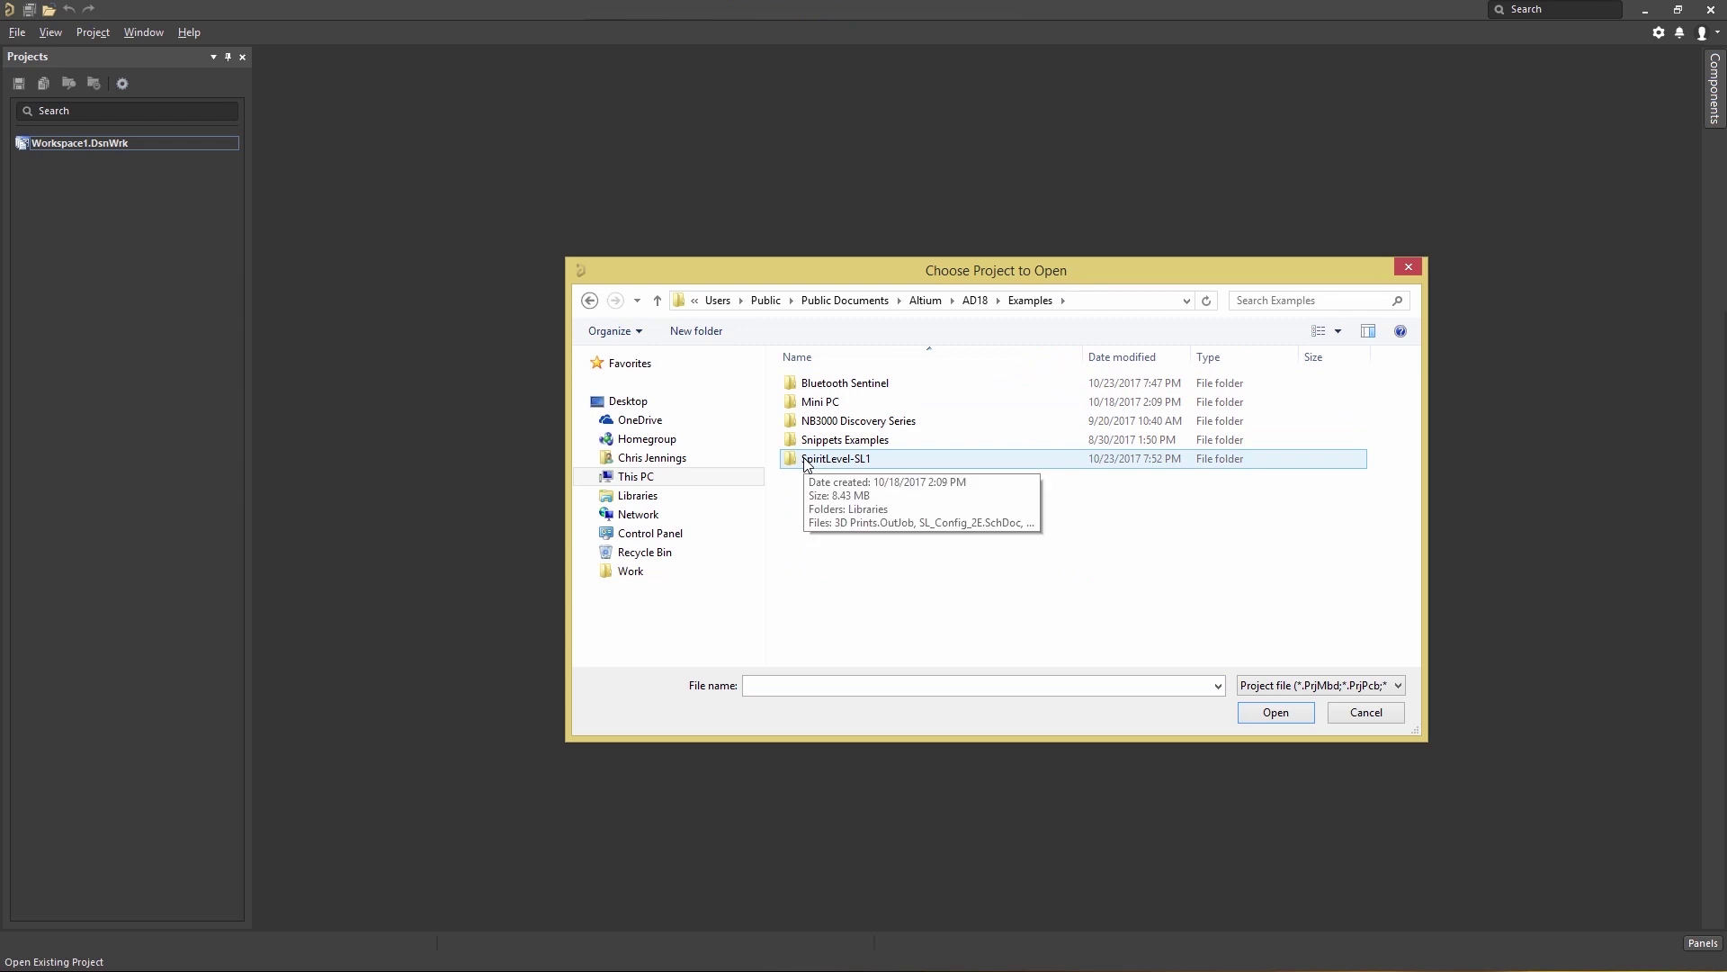
double_click(805, 461)
double_click(841, 424)
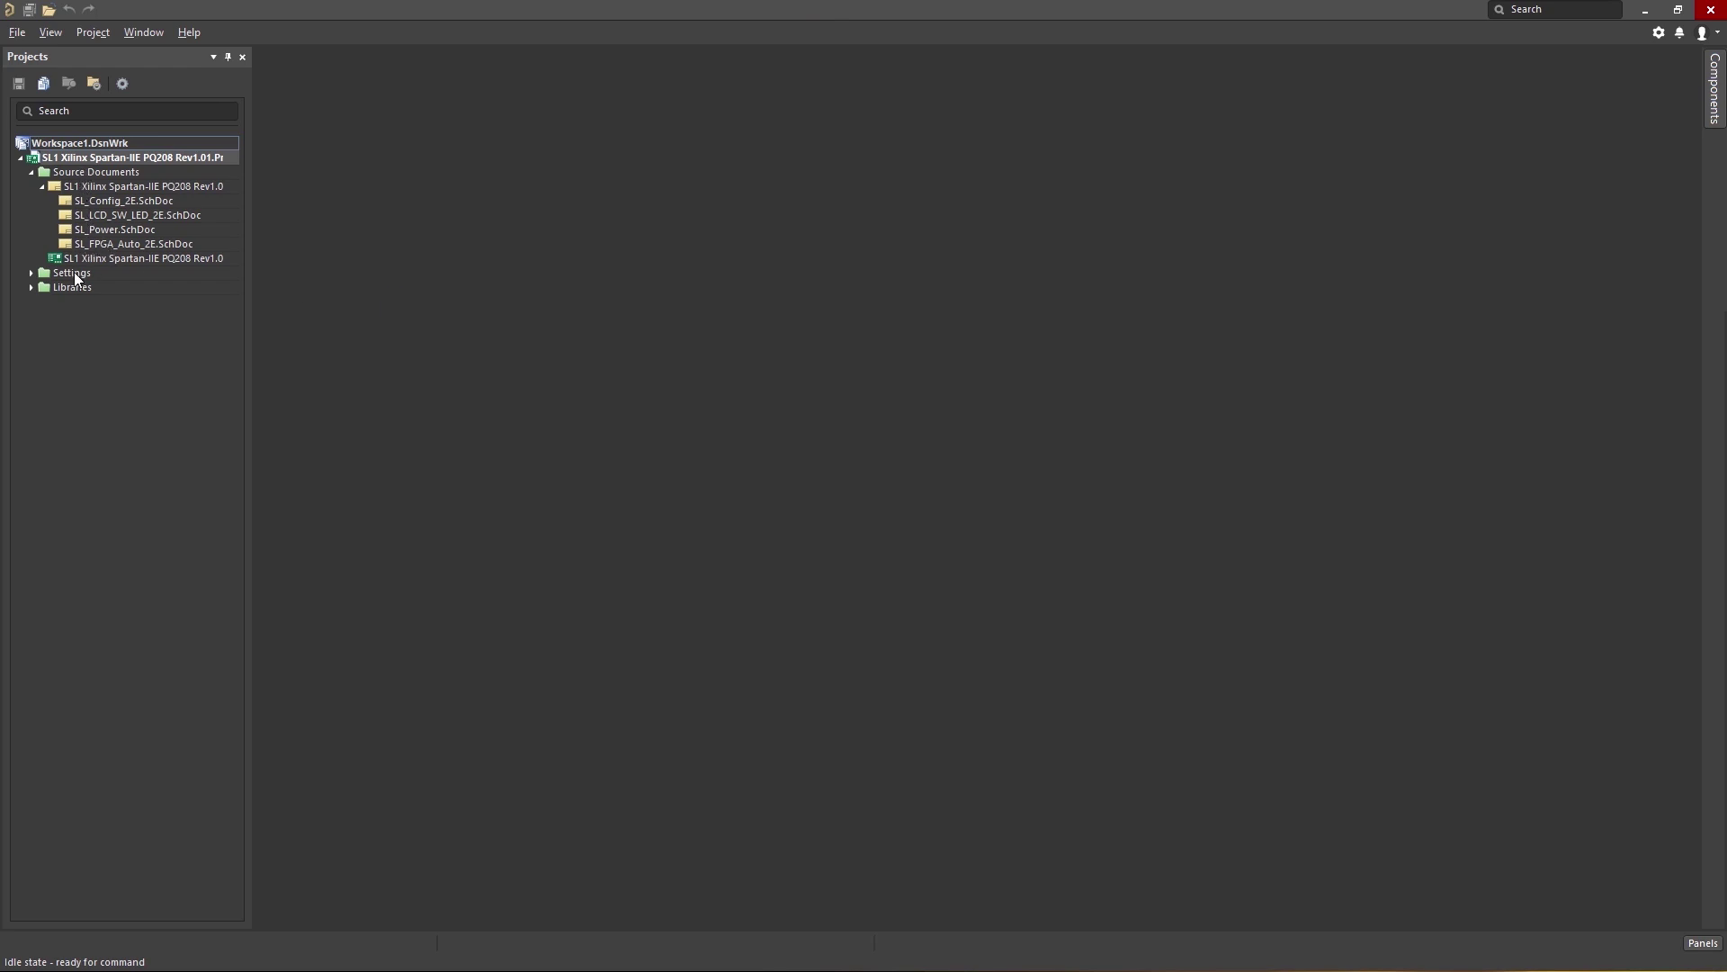
click(31, 274)
click(32, 302)
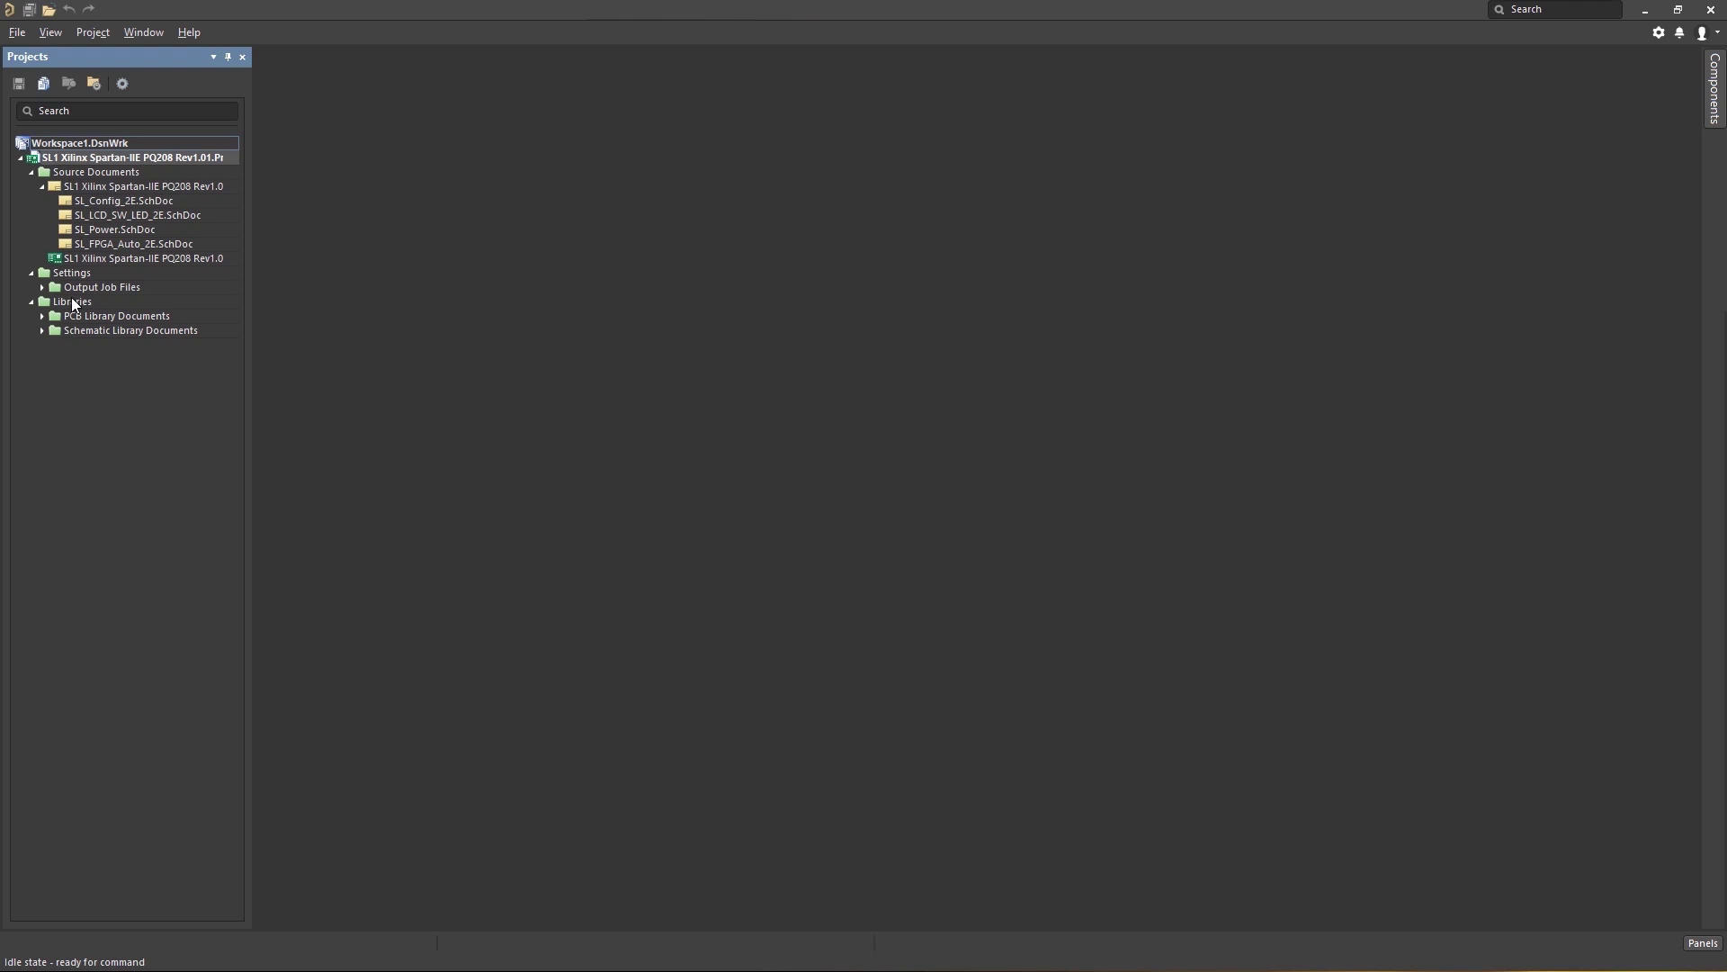
- Close the Projects panel and reopen it
click(243, 58)
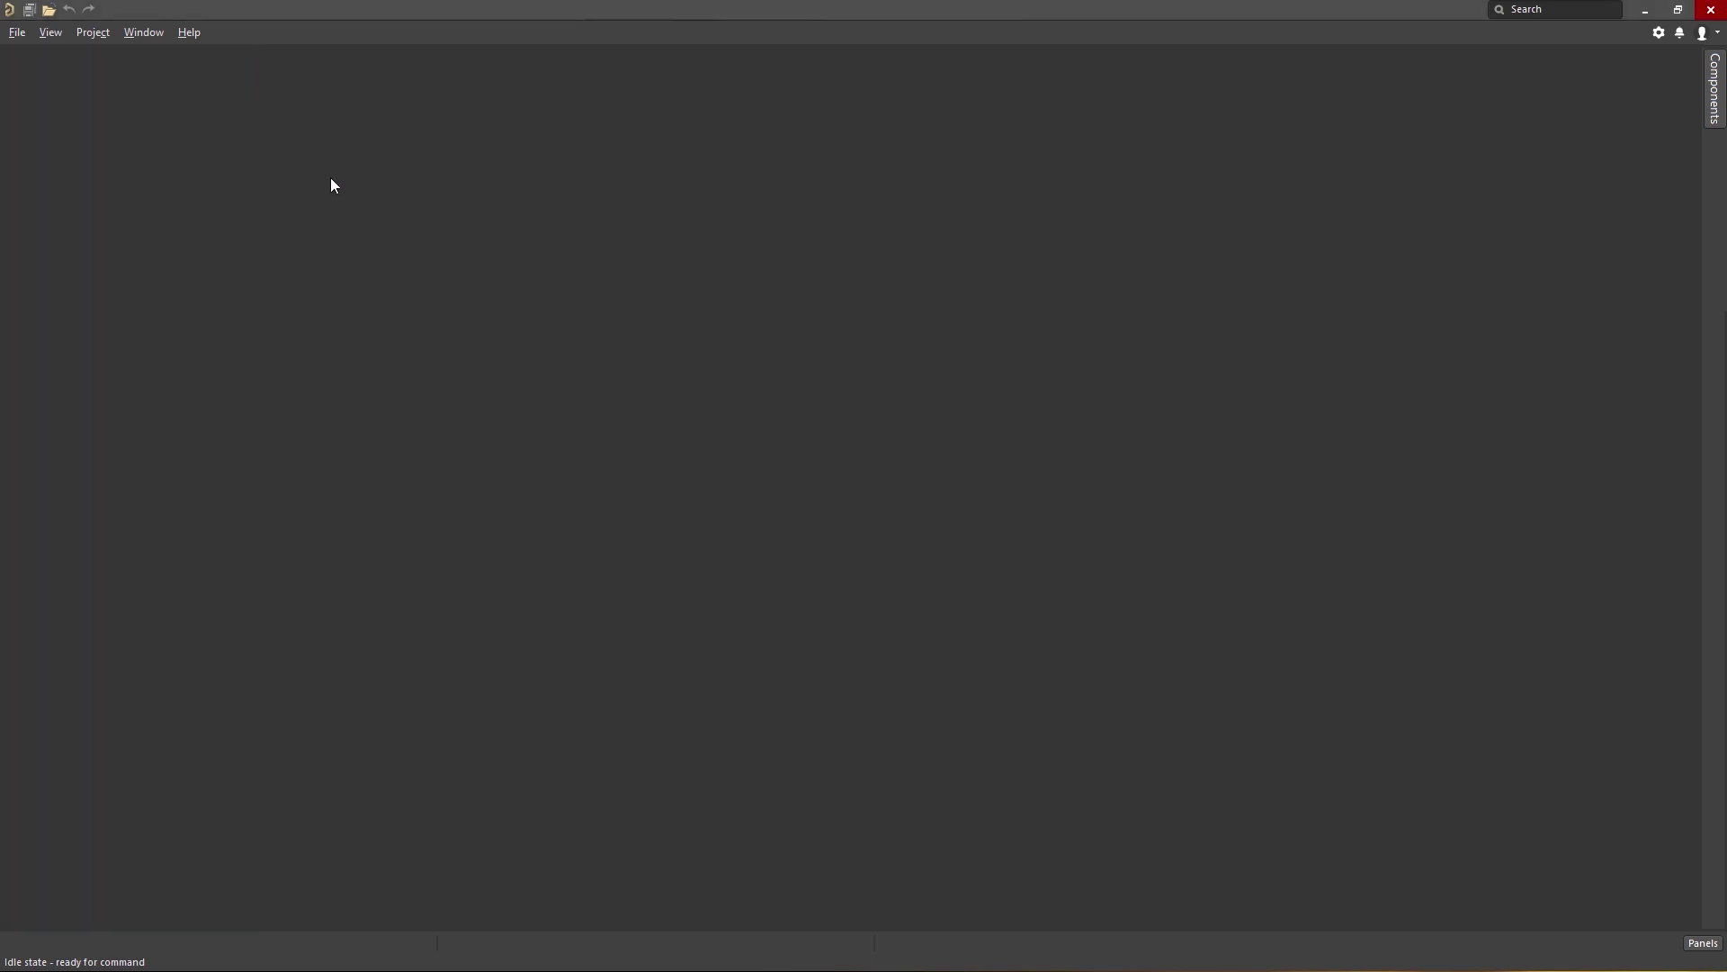
click(1702, 943)
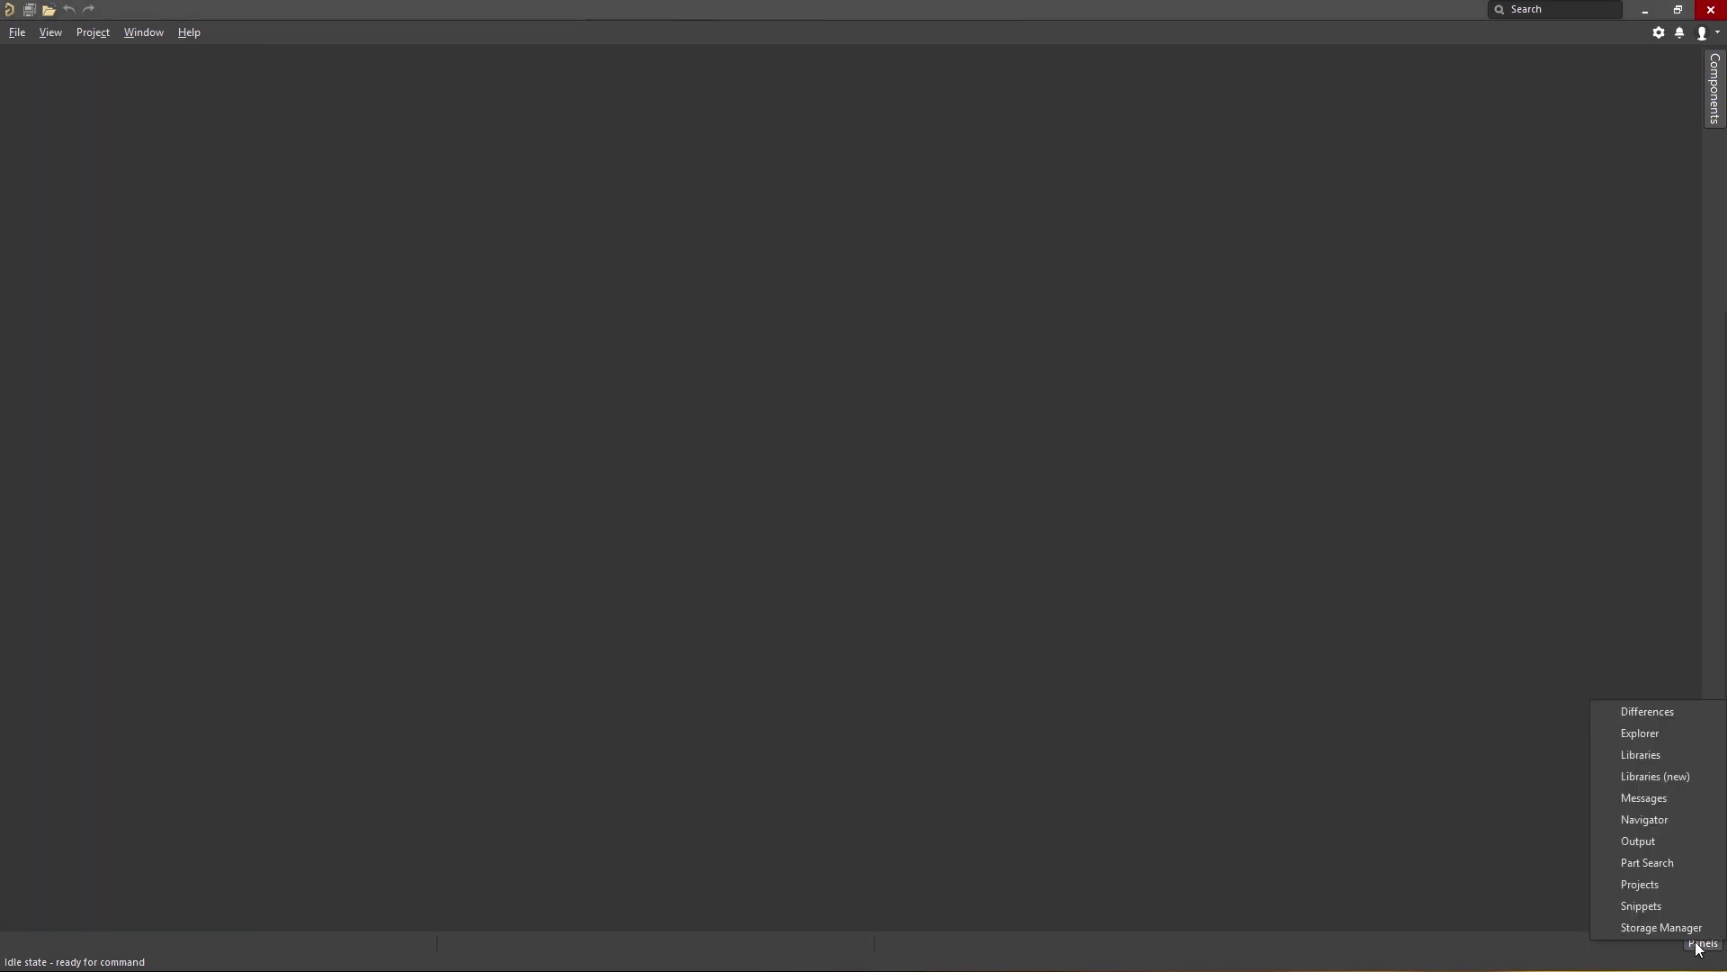
click(1656, 890)
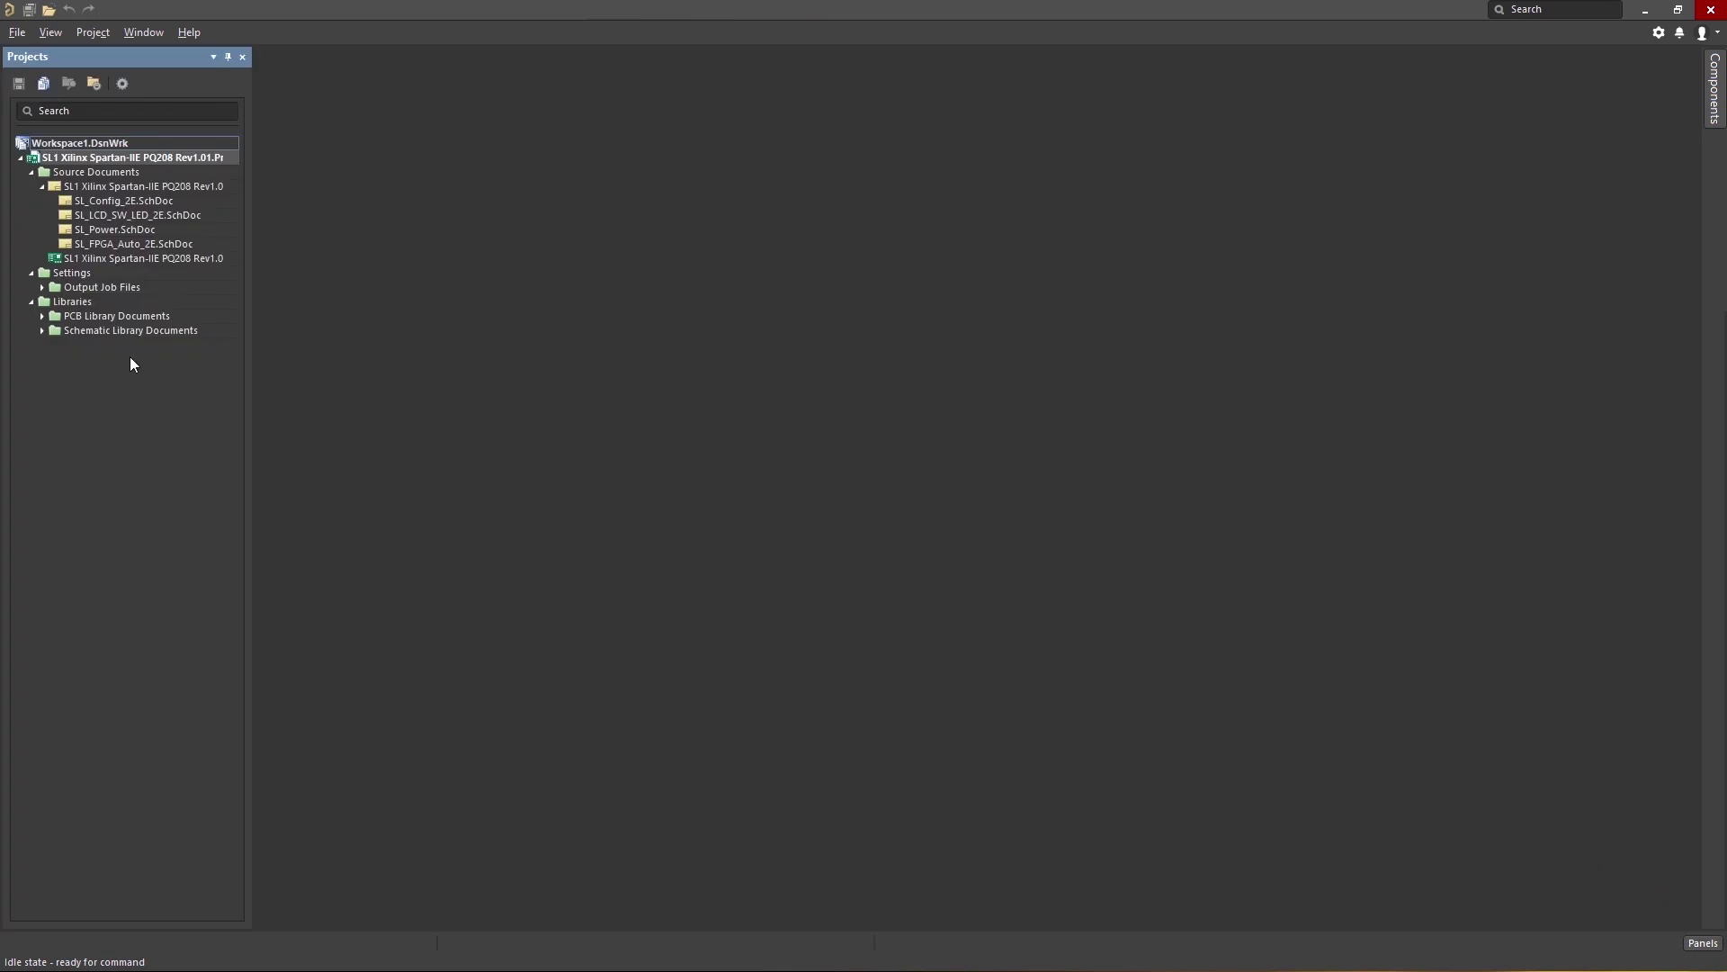
- Open the project's top-level schematic, PCB layout, Spirit_Level_Project.PcbLib and SpiritLevel_2E.SchLib documents
double_click(101, 186)
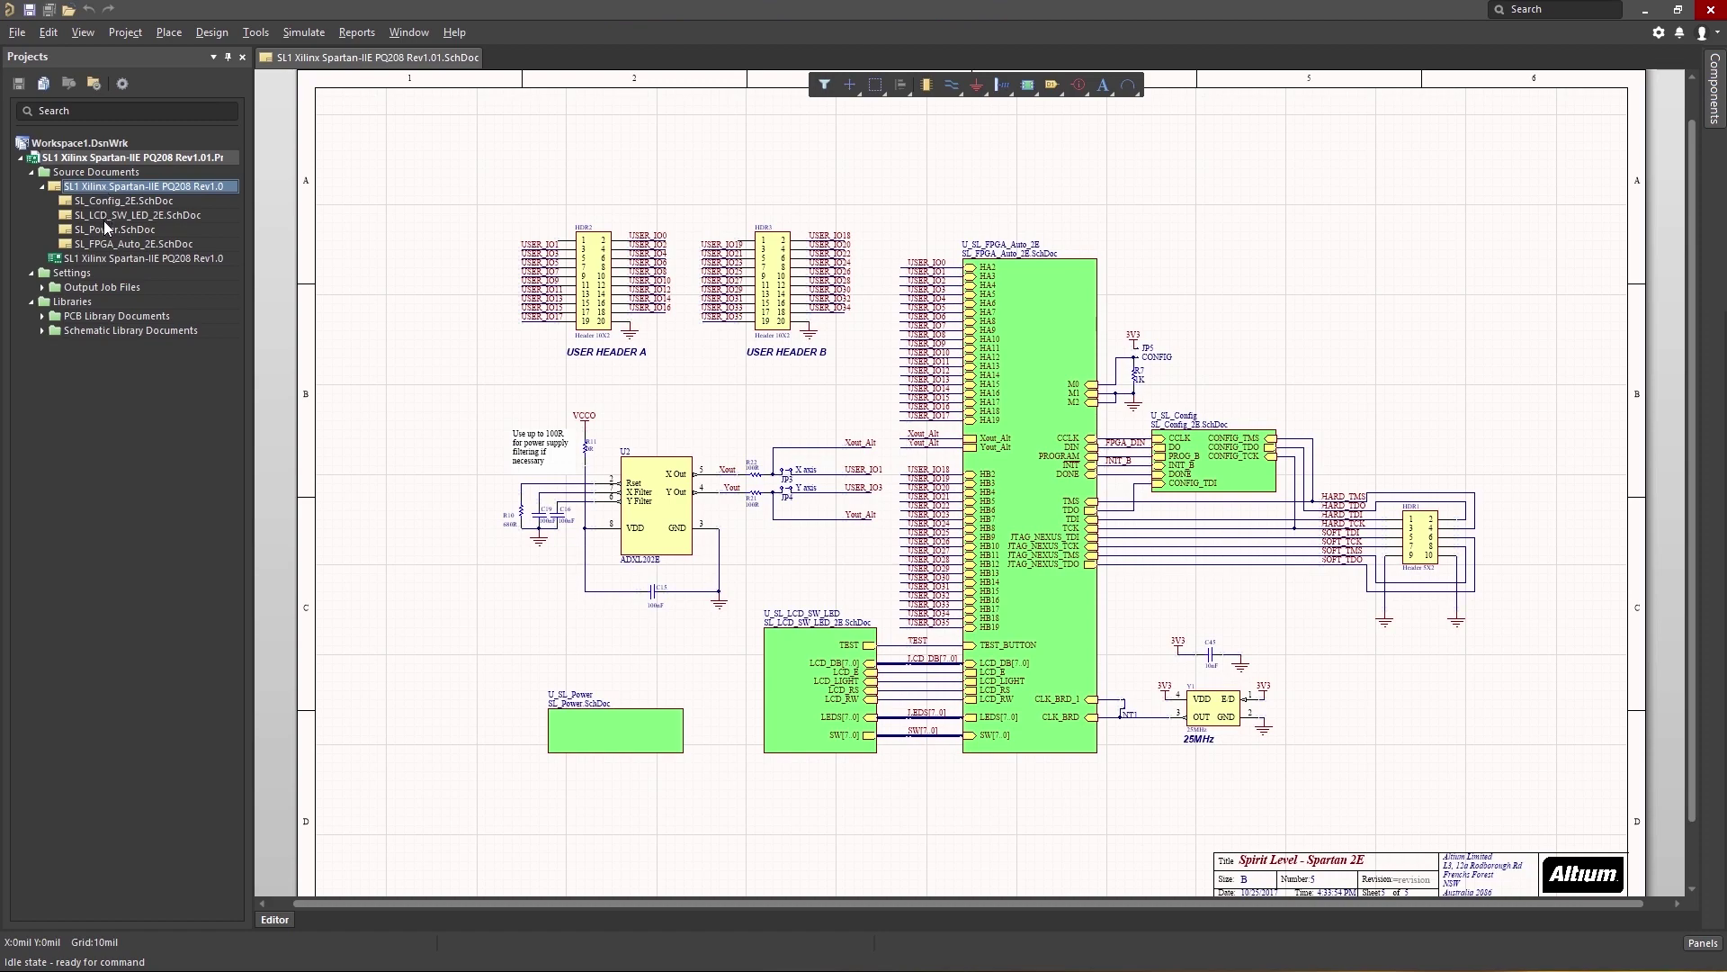
click(72, 259)
double_click(72, 259)
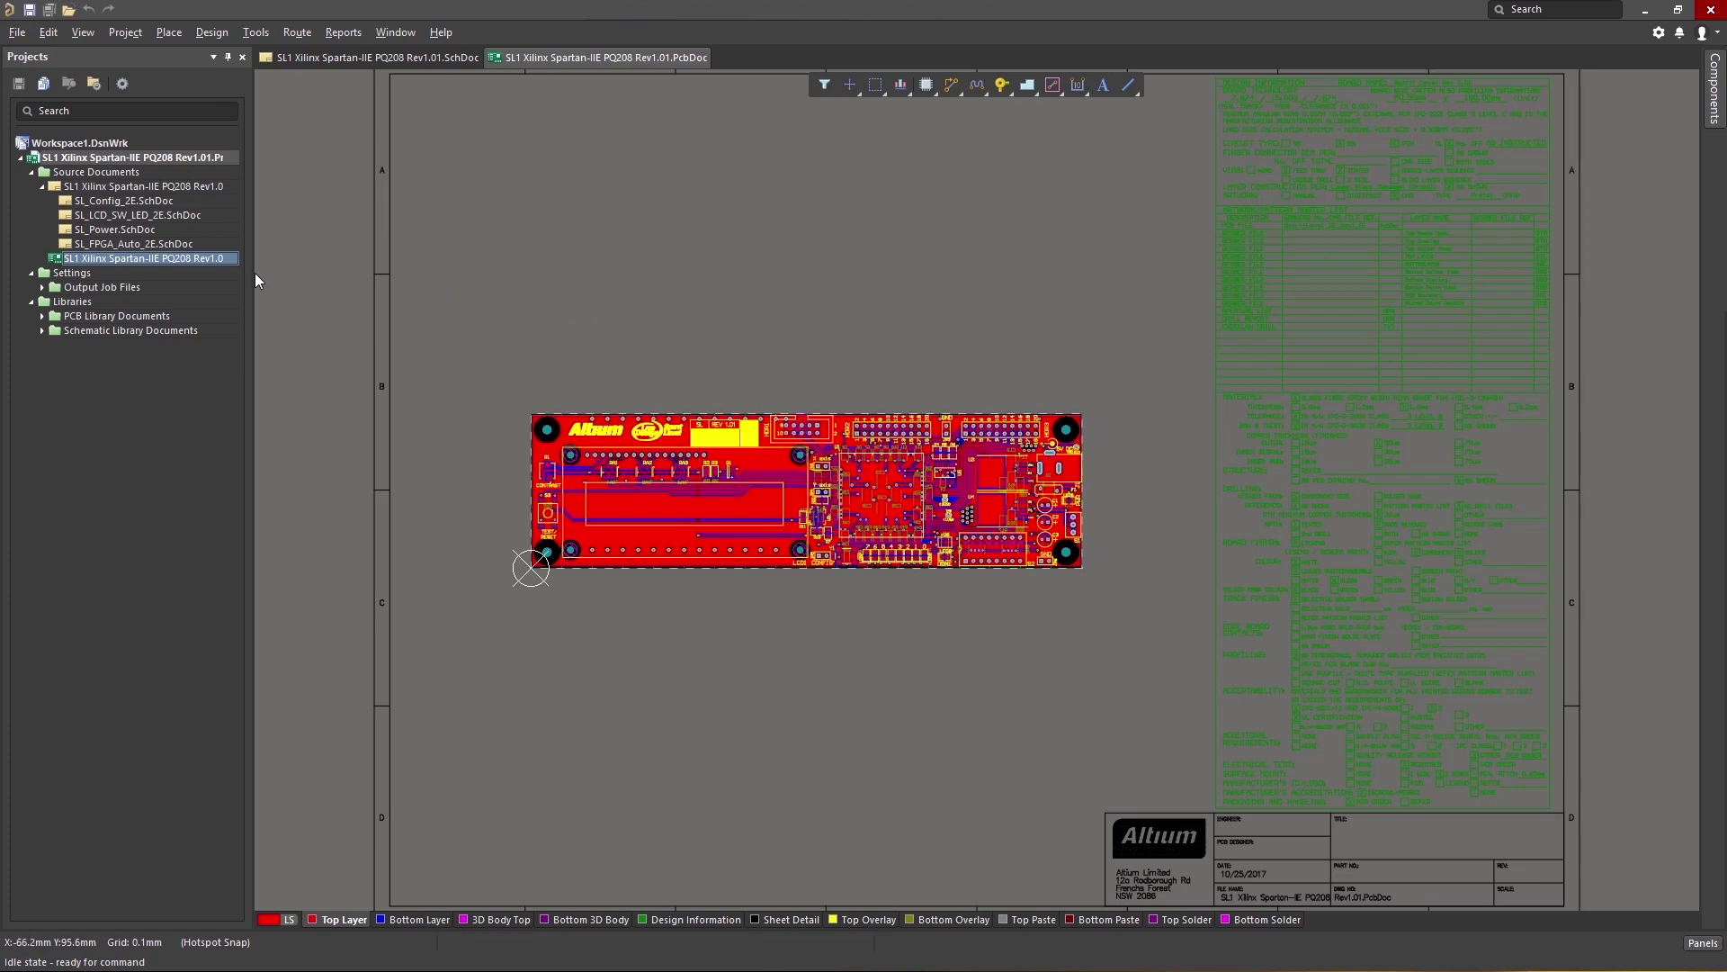
click(41, 317)
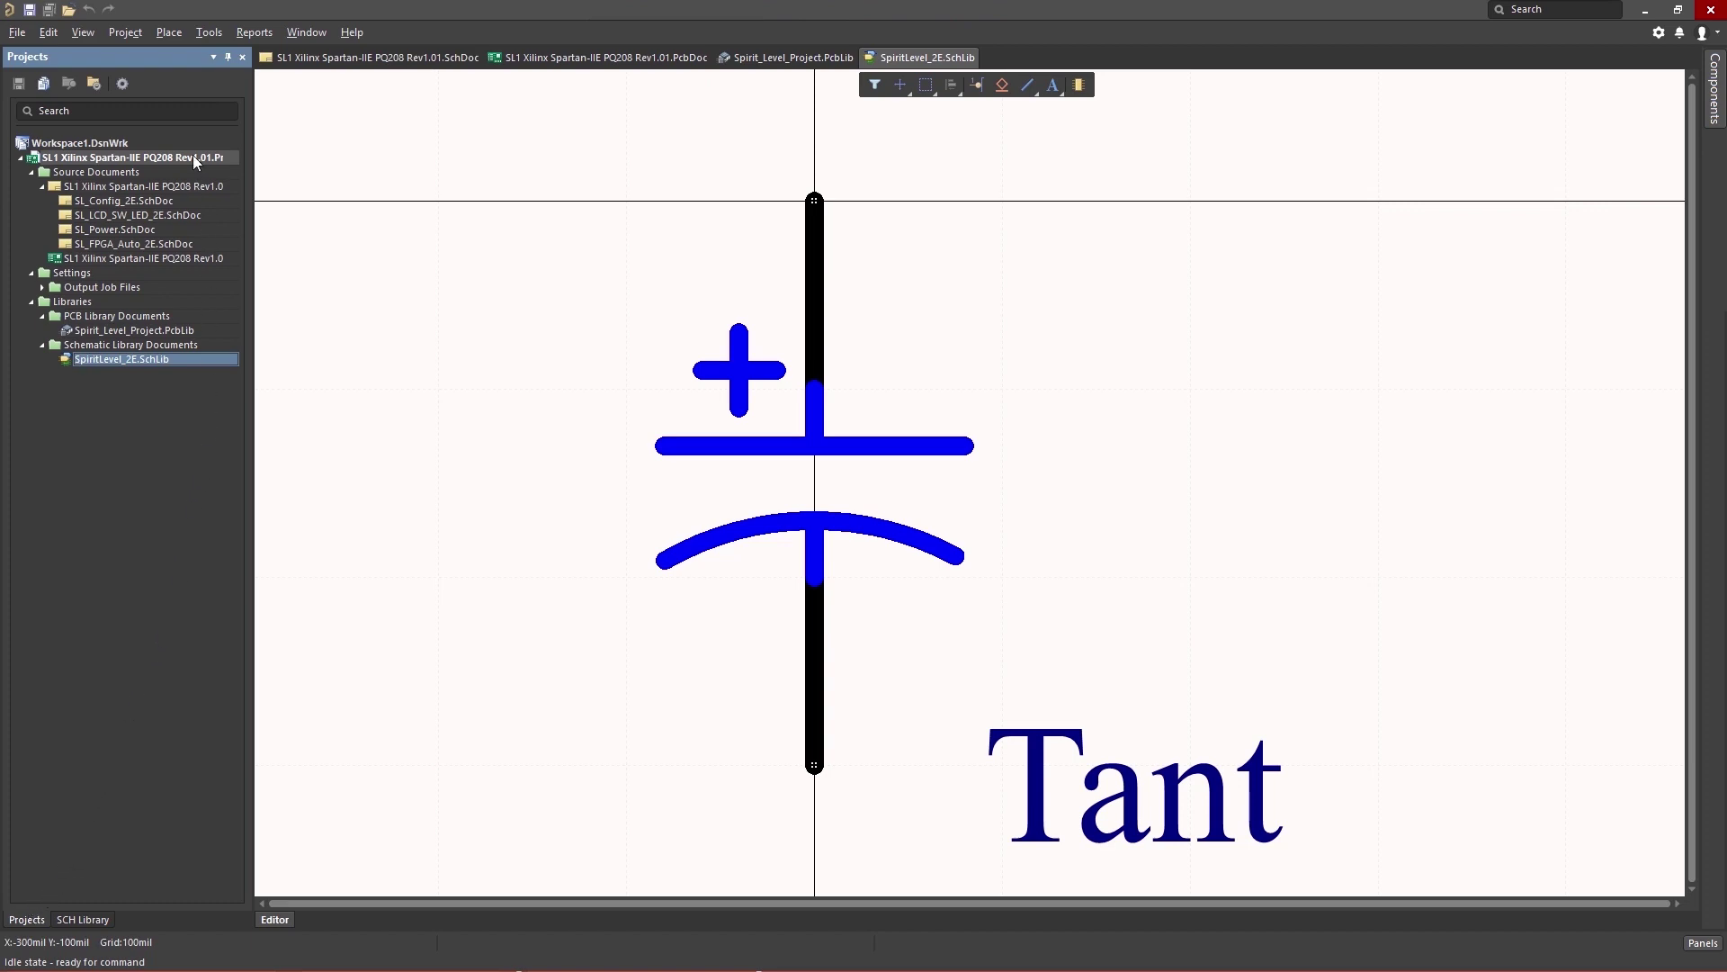
- Set the Projects panel to auto-hide, reveal it, and pin it open again
click(228, 56)
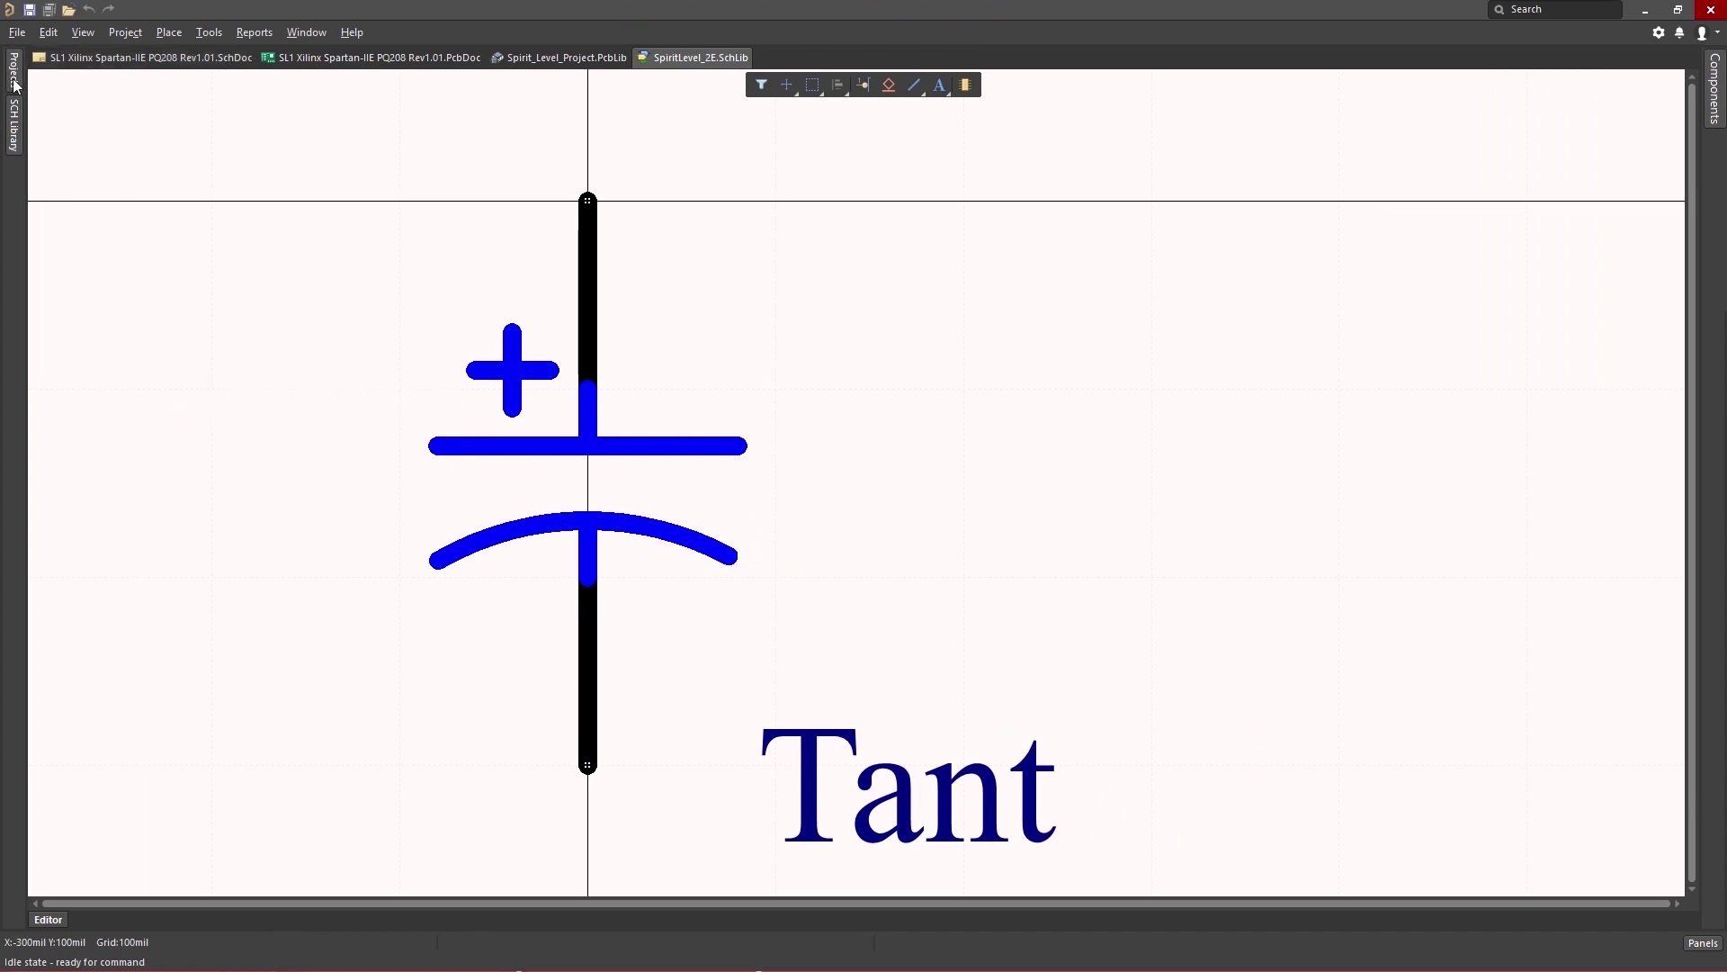
mouse_move(12, 79)
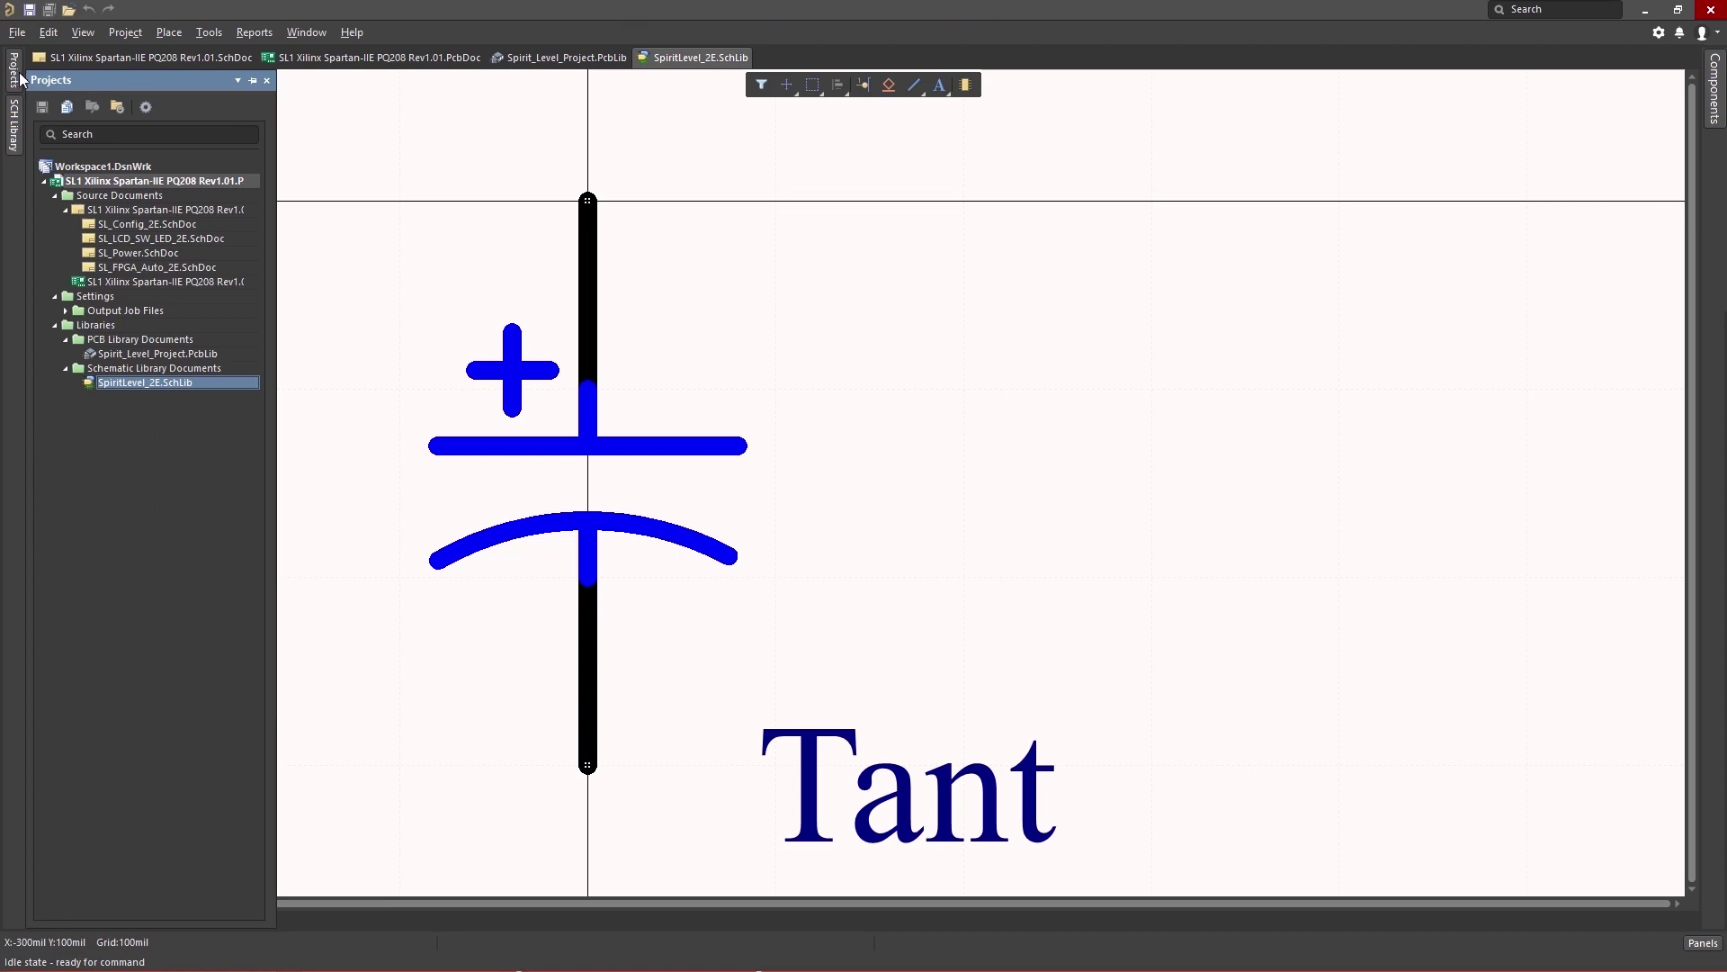
click(255, 81)
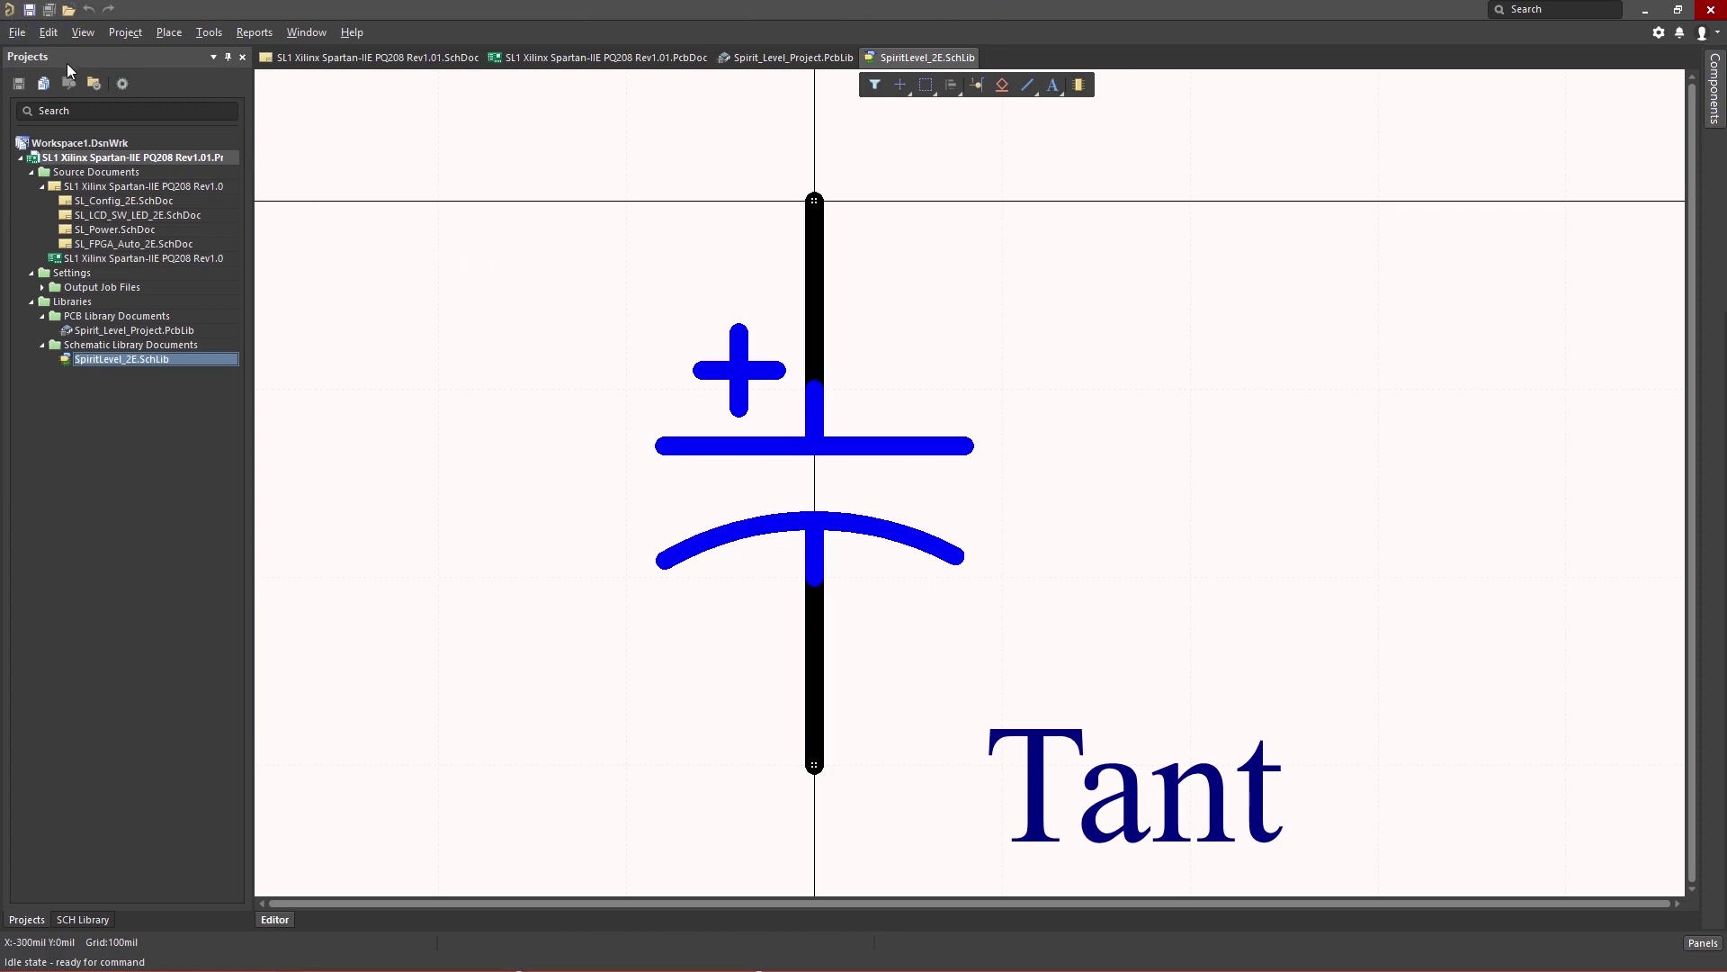
- Undock the Projects panel as a floating window and dock it back on the workspace's left side
drag(81, 62, 387, 131)
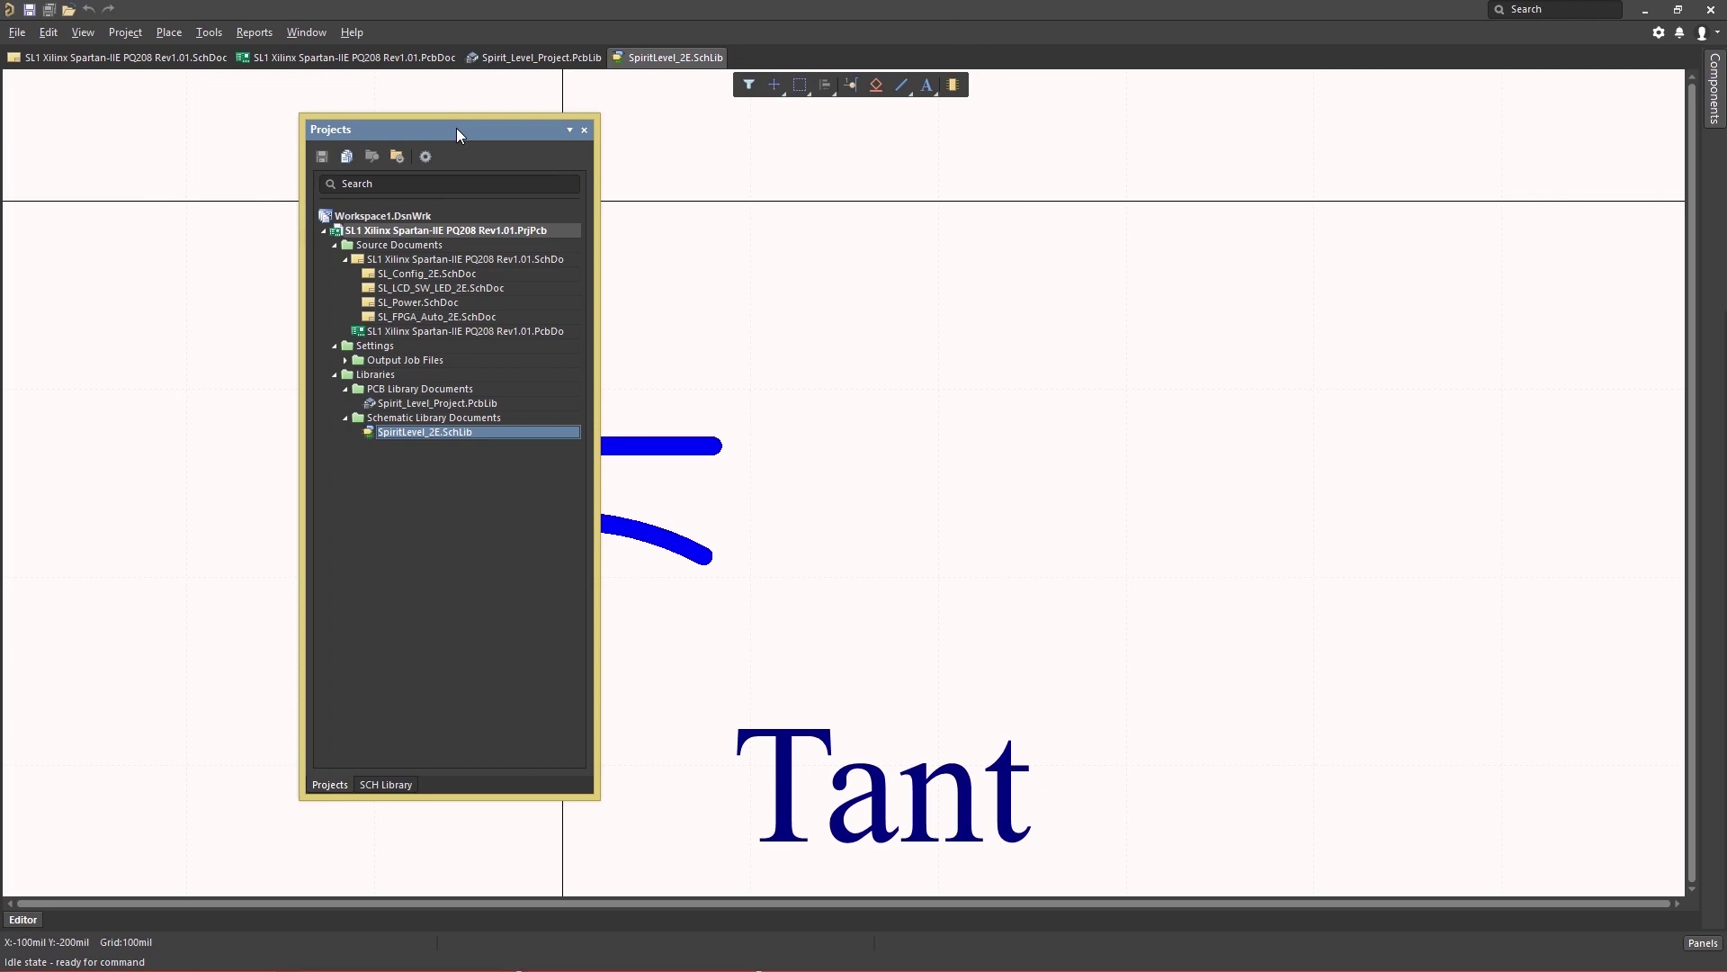
drag(455, 127, 57, 164)
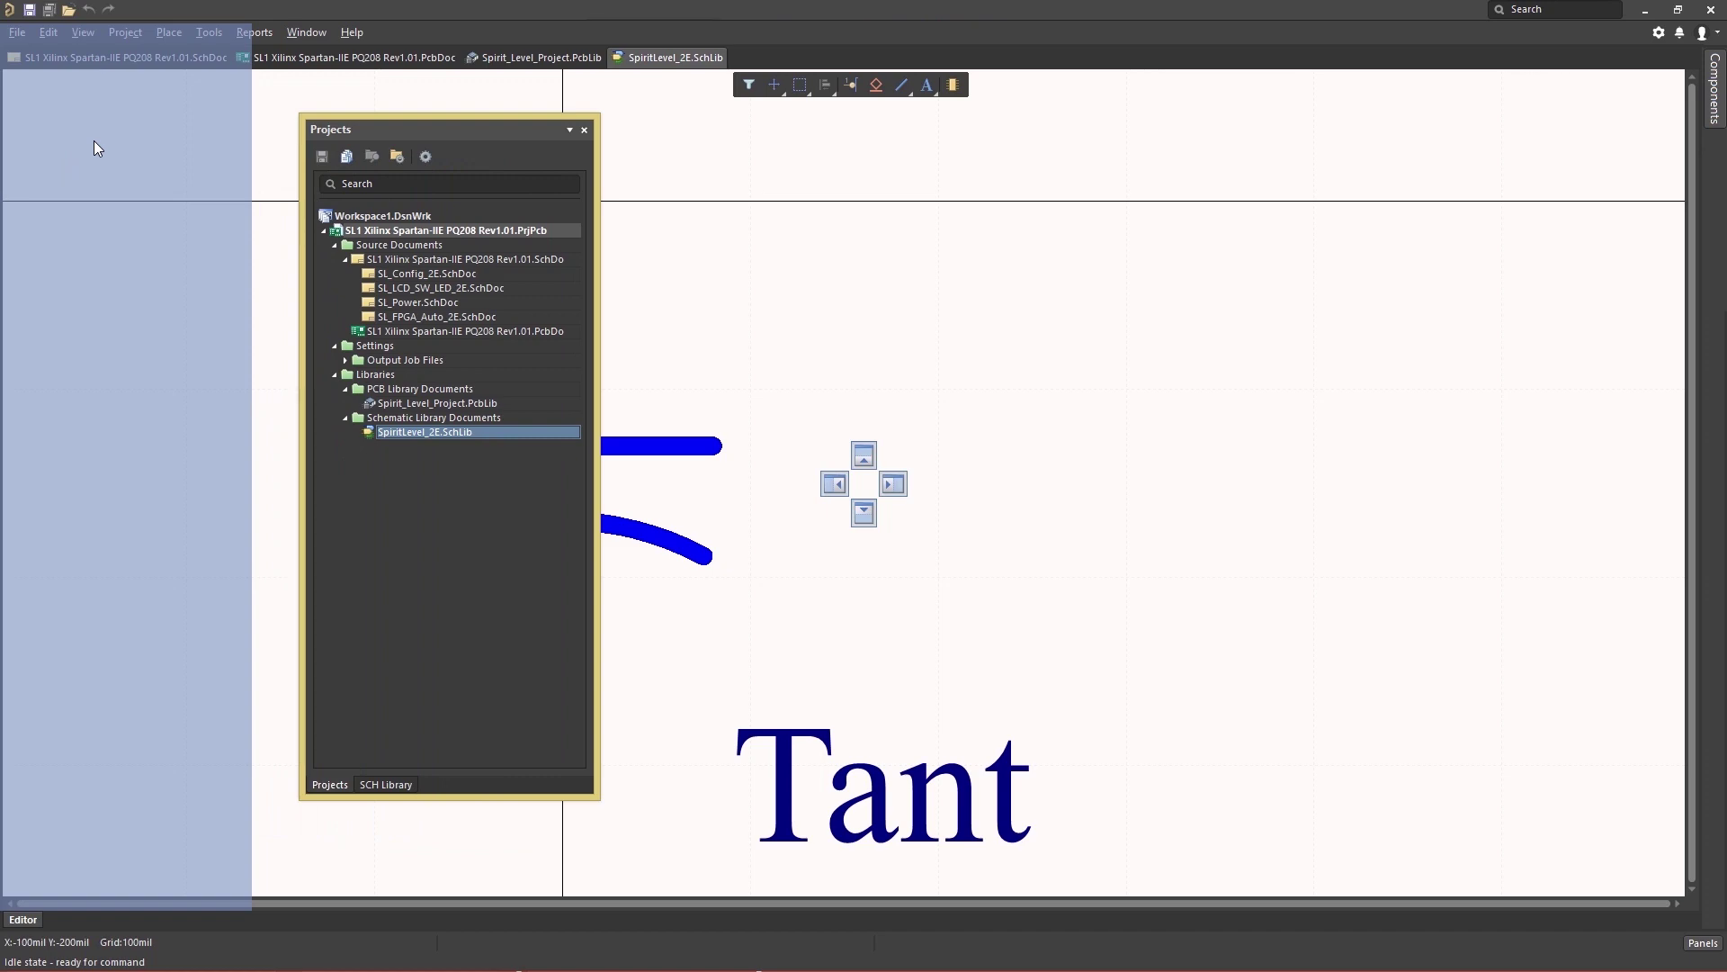
drag(94, 140, 7, 126)
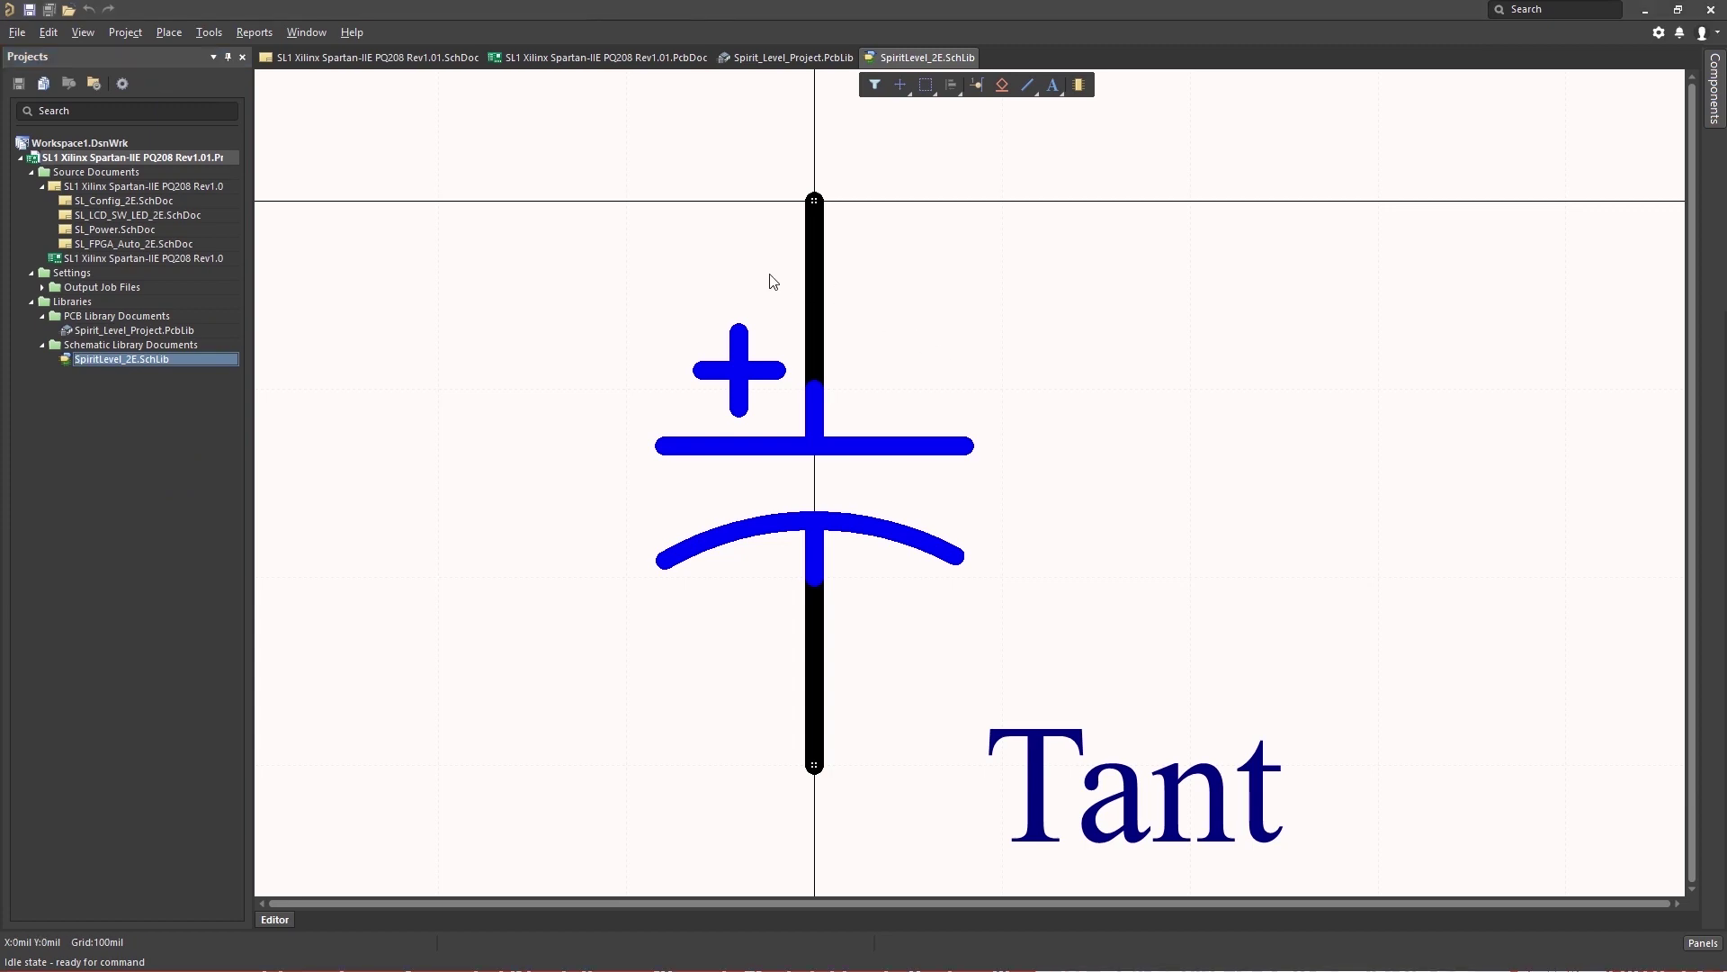
- Tile all open documents into split views, activate individual views, and merge them all back into one tabbed group
right_click(393, 56)
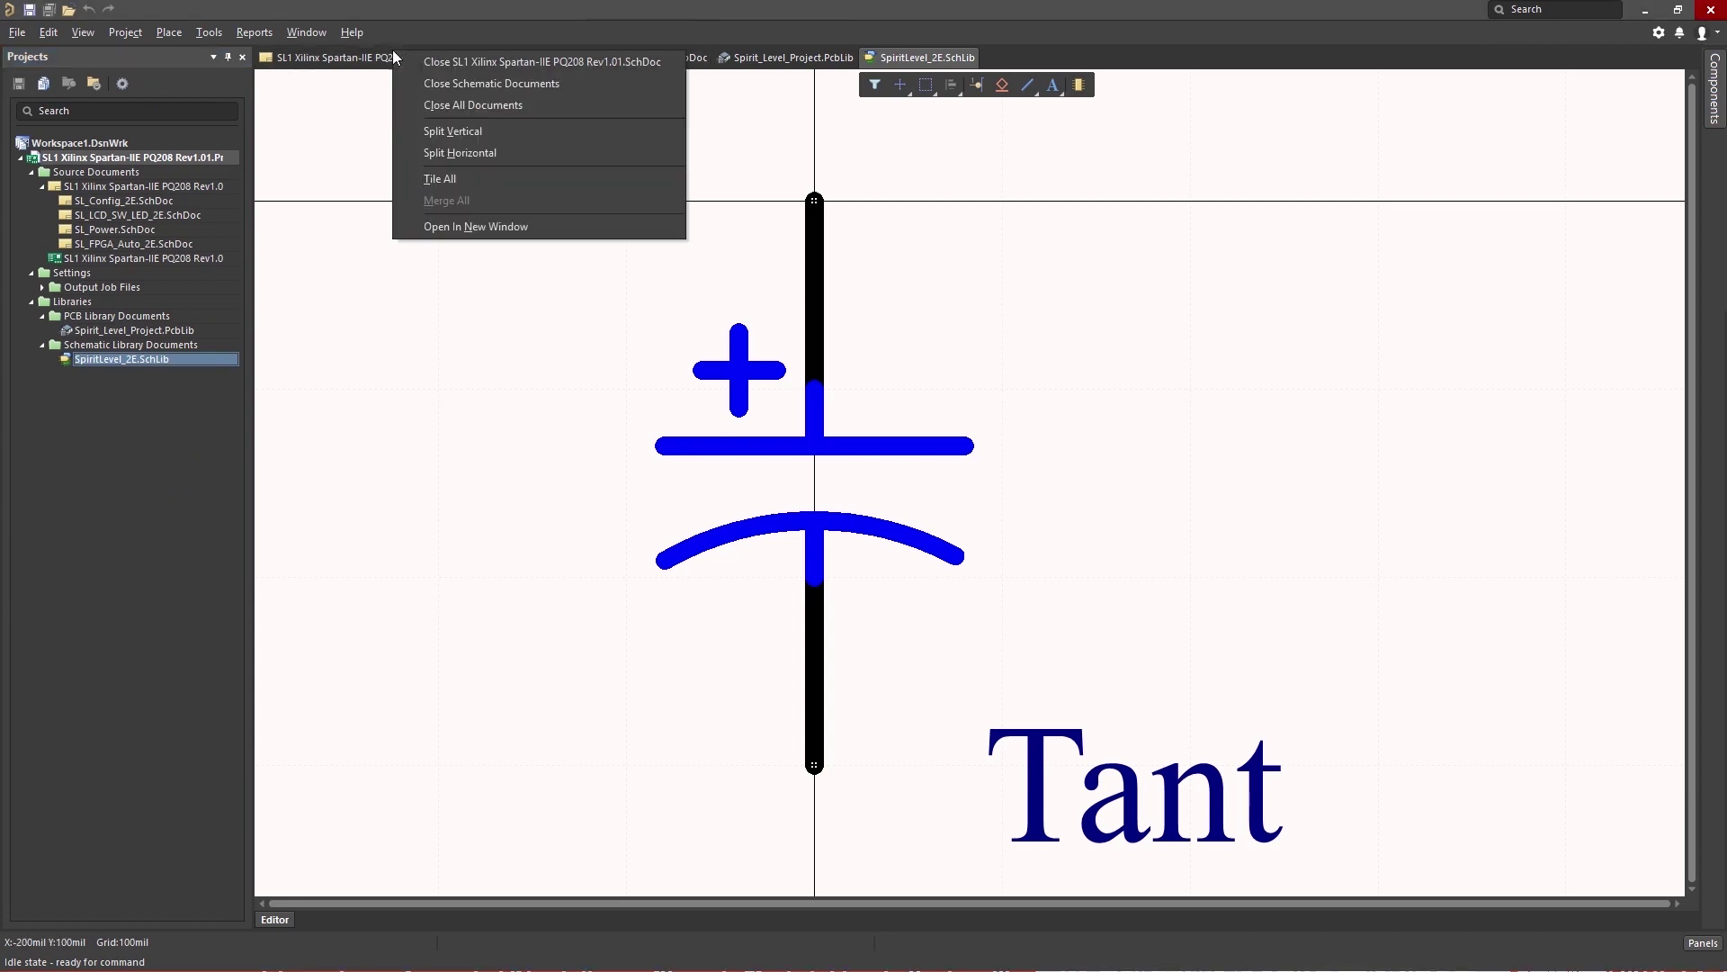
click(432, 179)
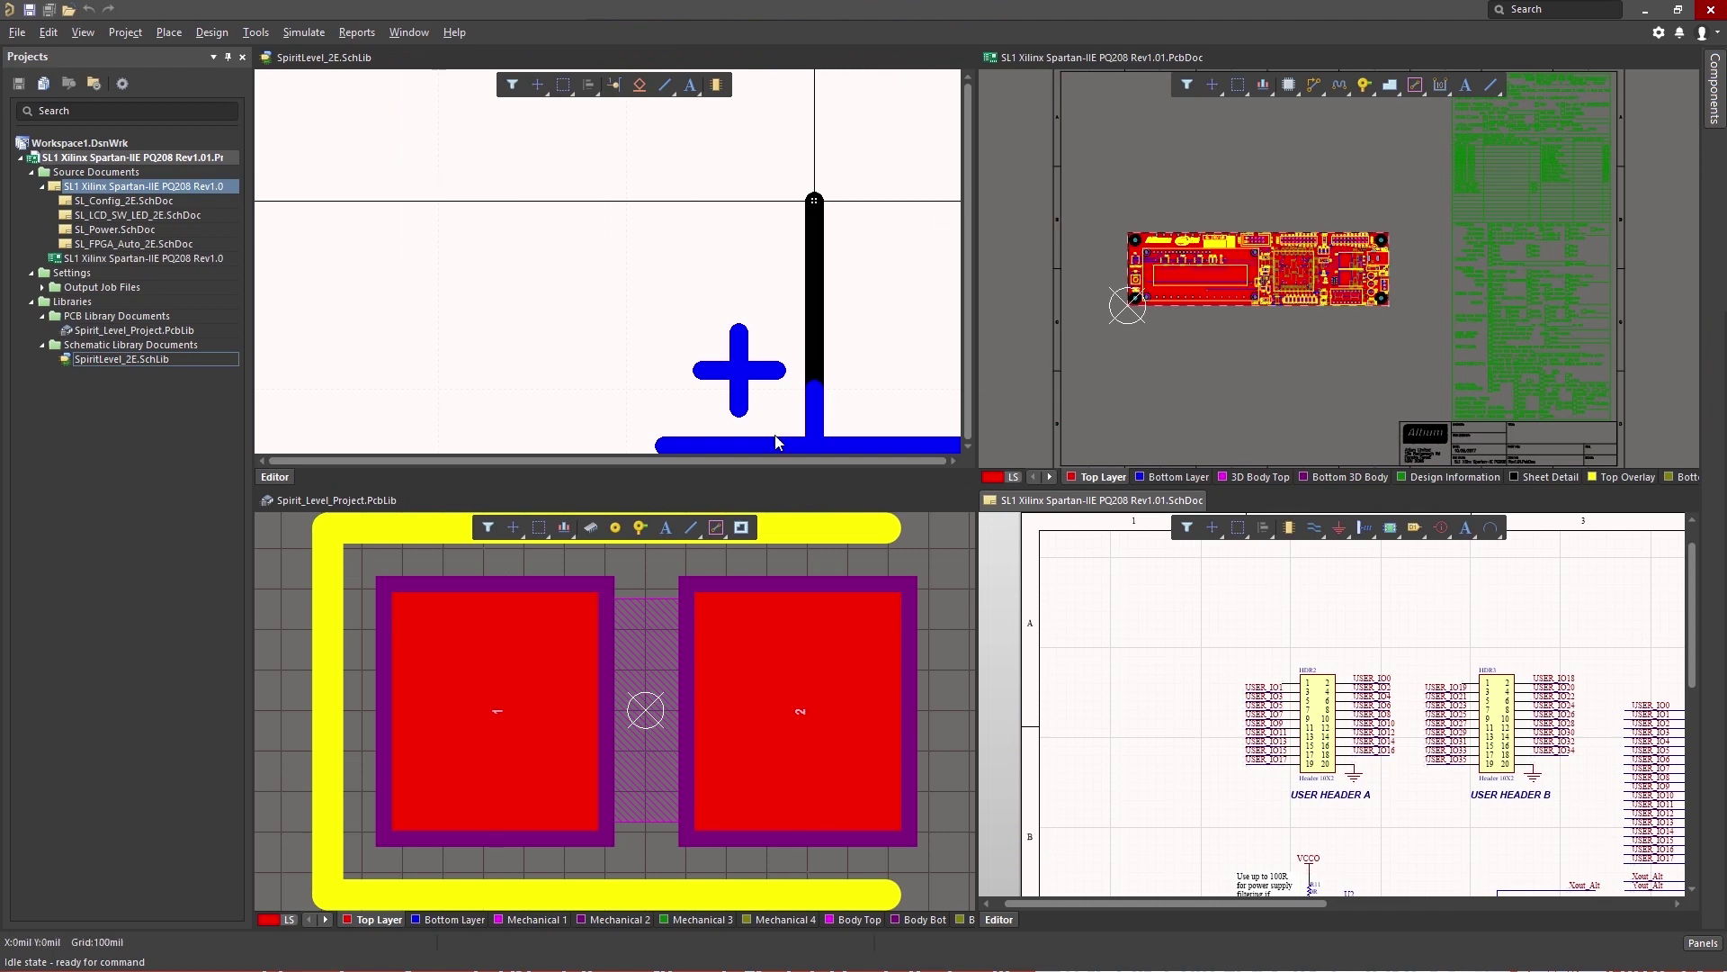
click(1061, 84)
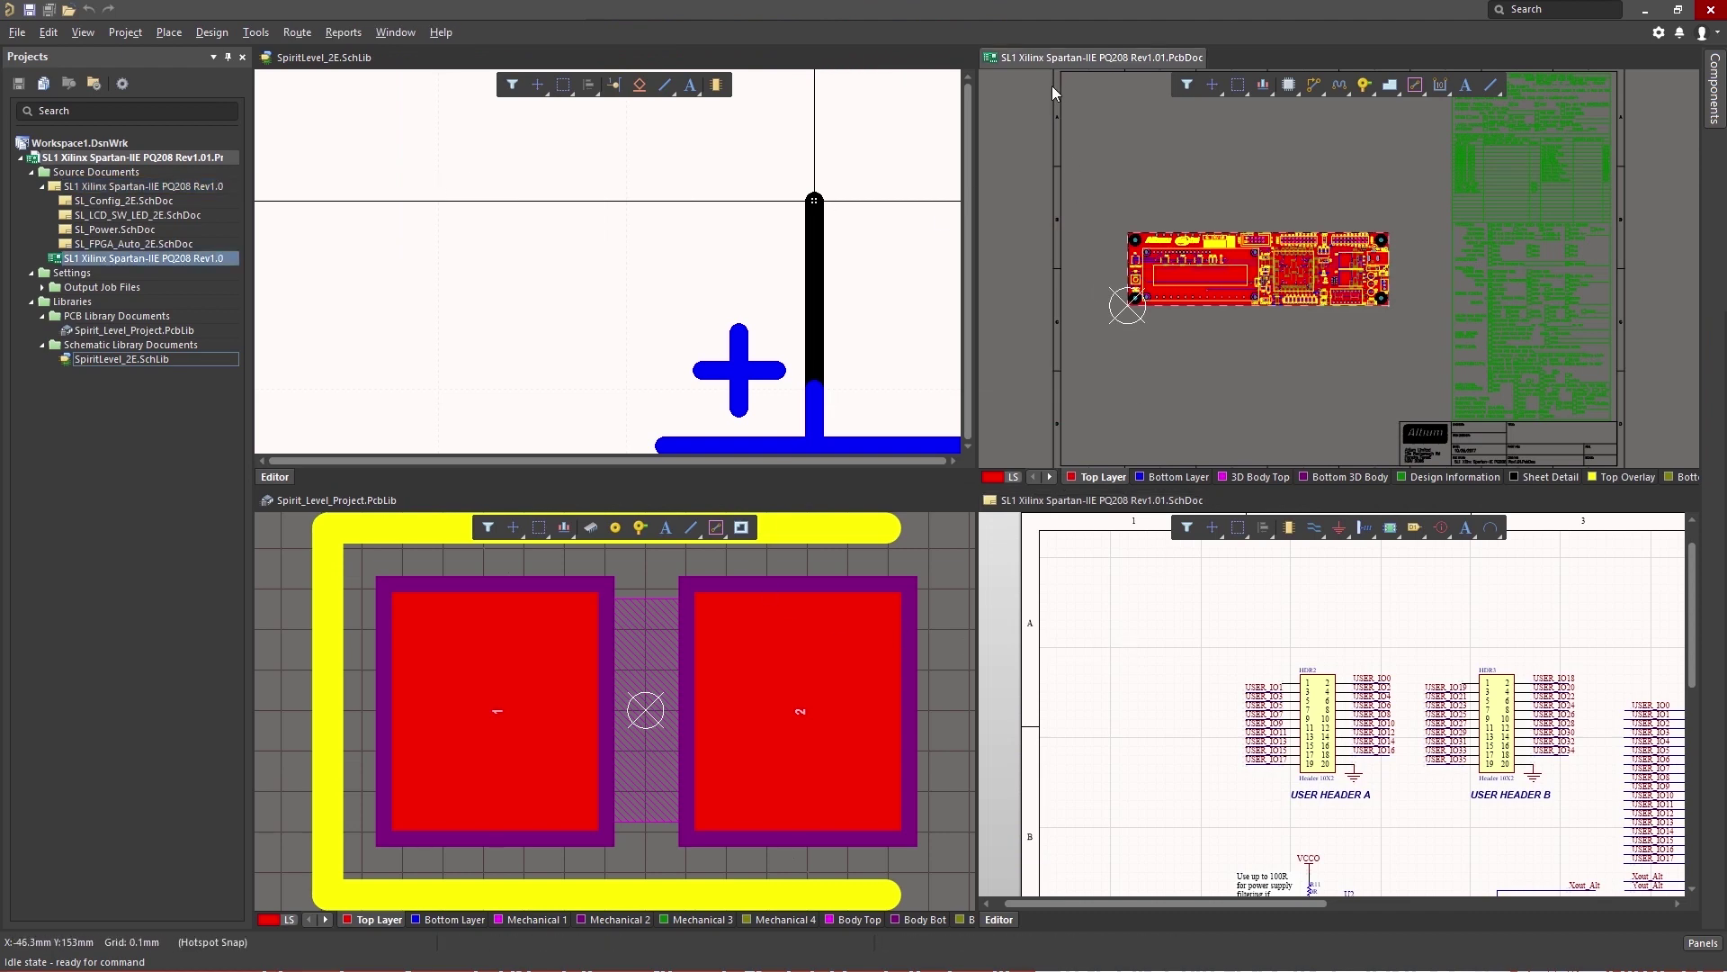
click(882, 104)
right_click(324, 52)
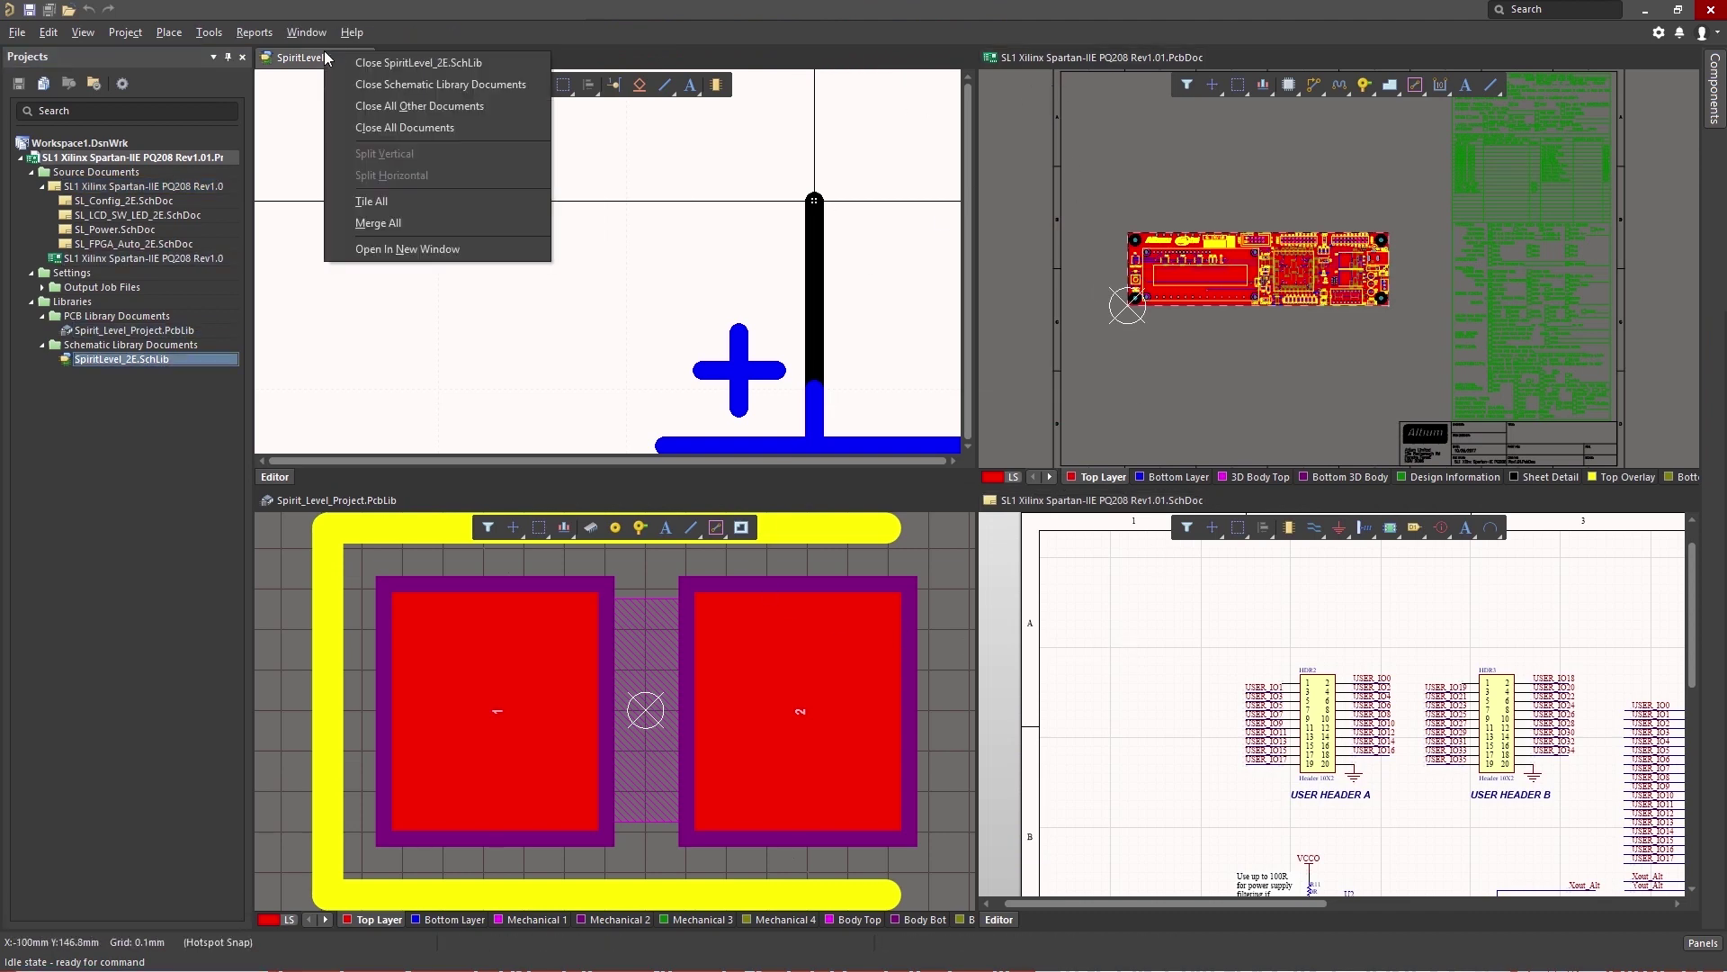
click(400, 217)
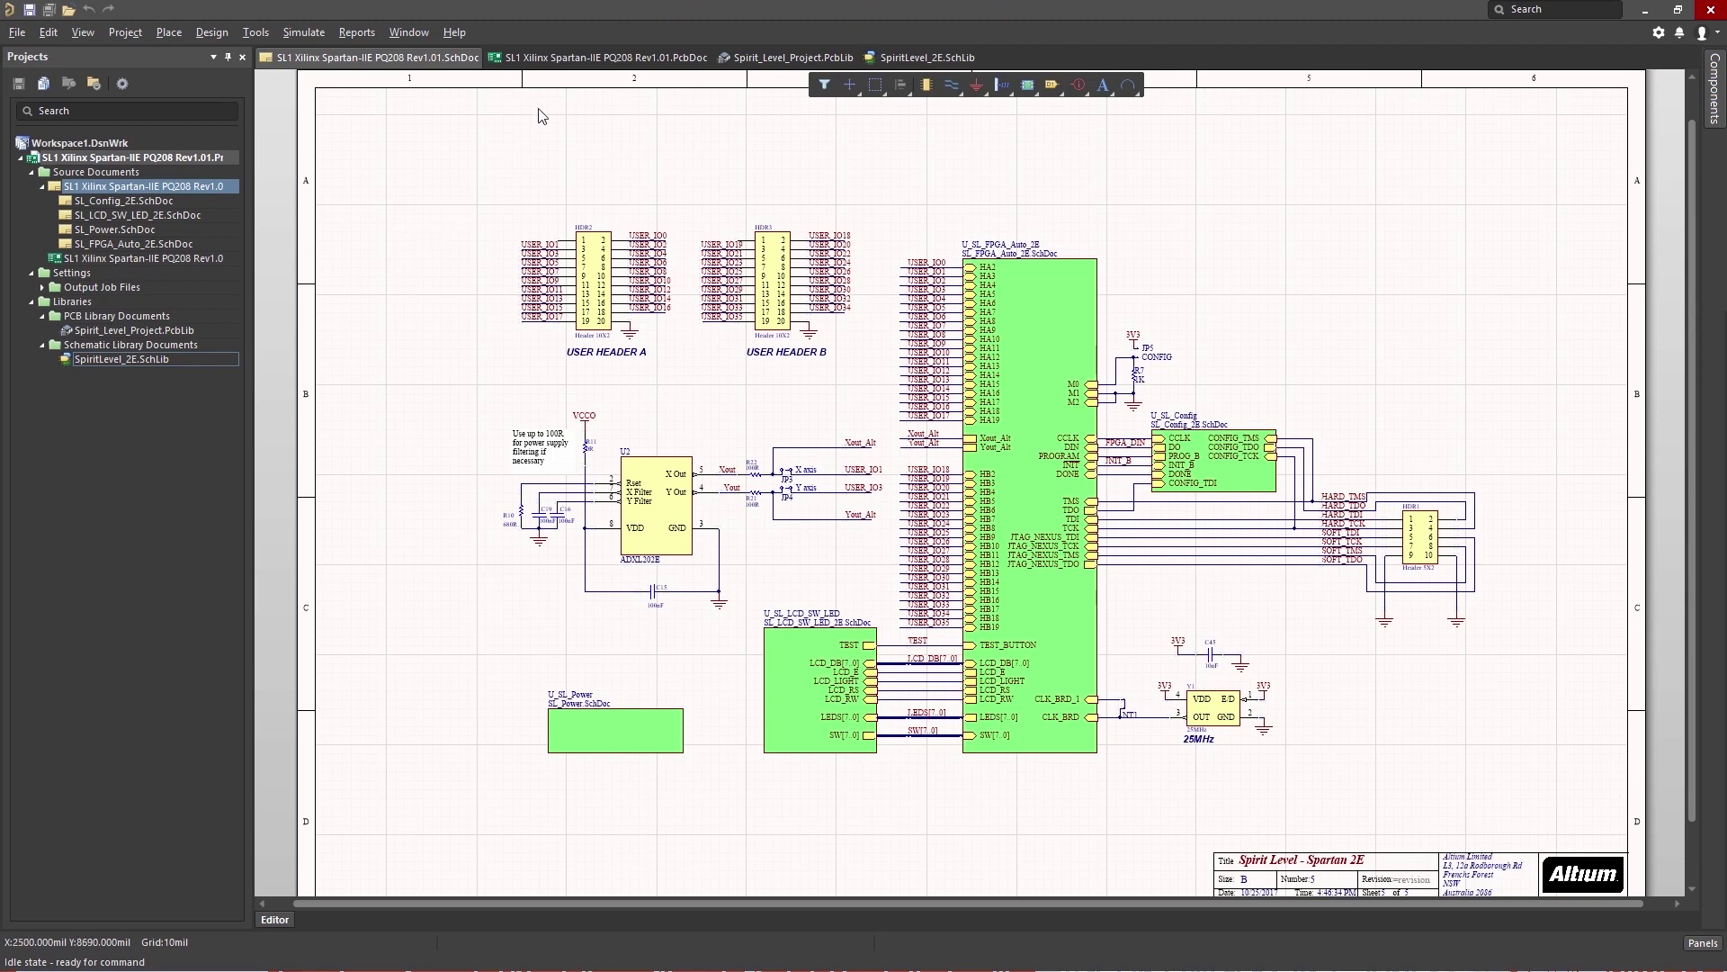
- View the Spartan-IIE board layout, the Spirit_Level_Project.PcbLib footprint and the project's top-level schematic in turn
click(569, 59)
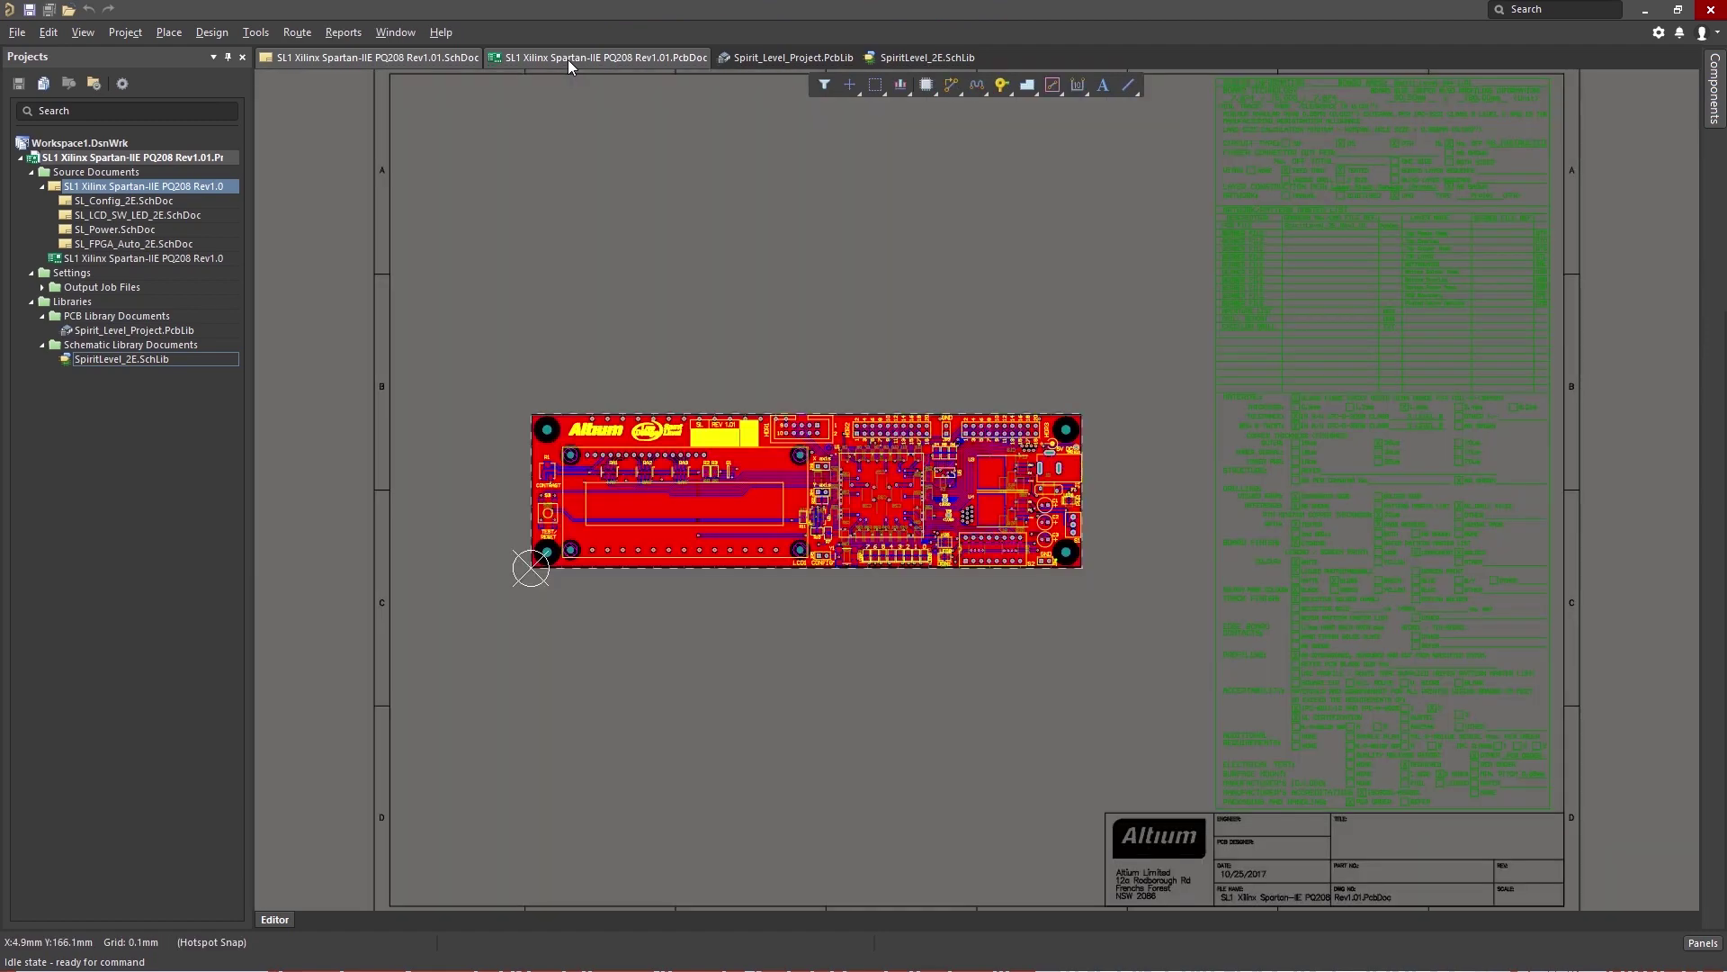
click(769, 59)
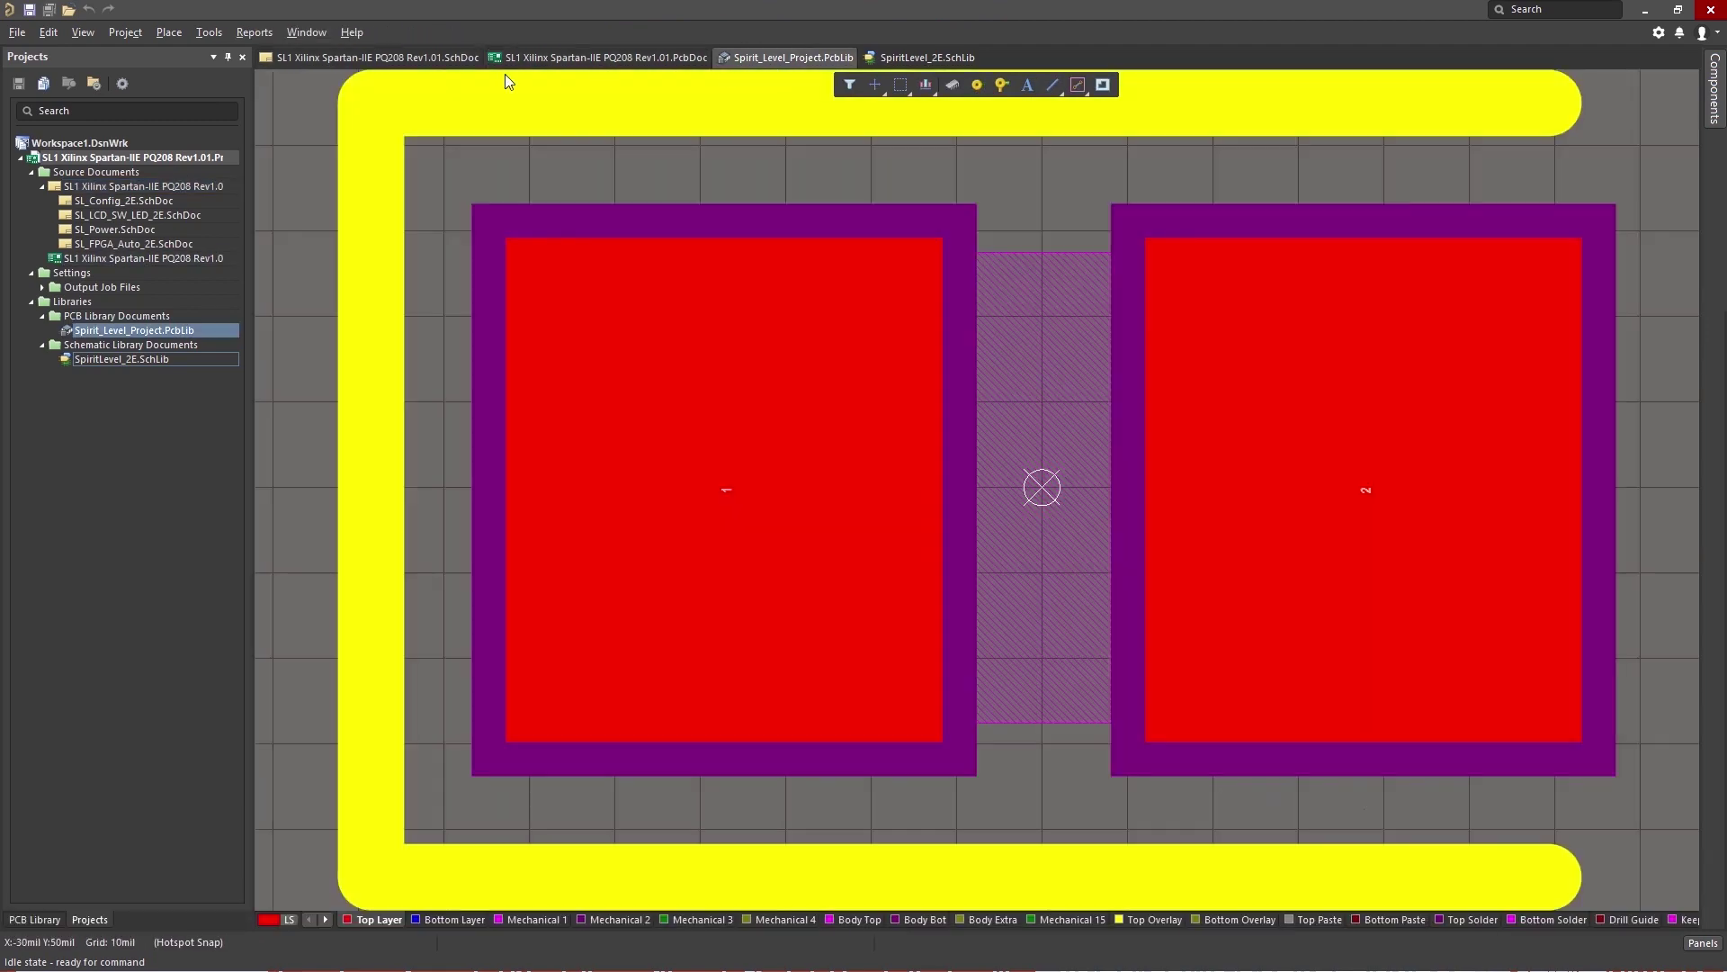
click(130, 187)
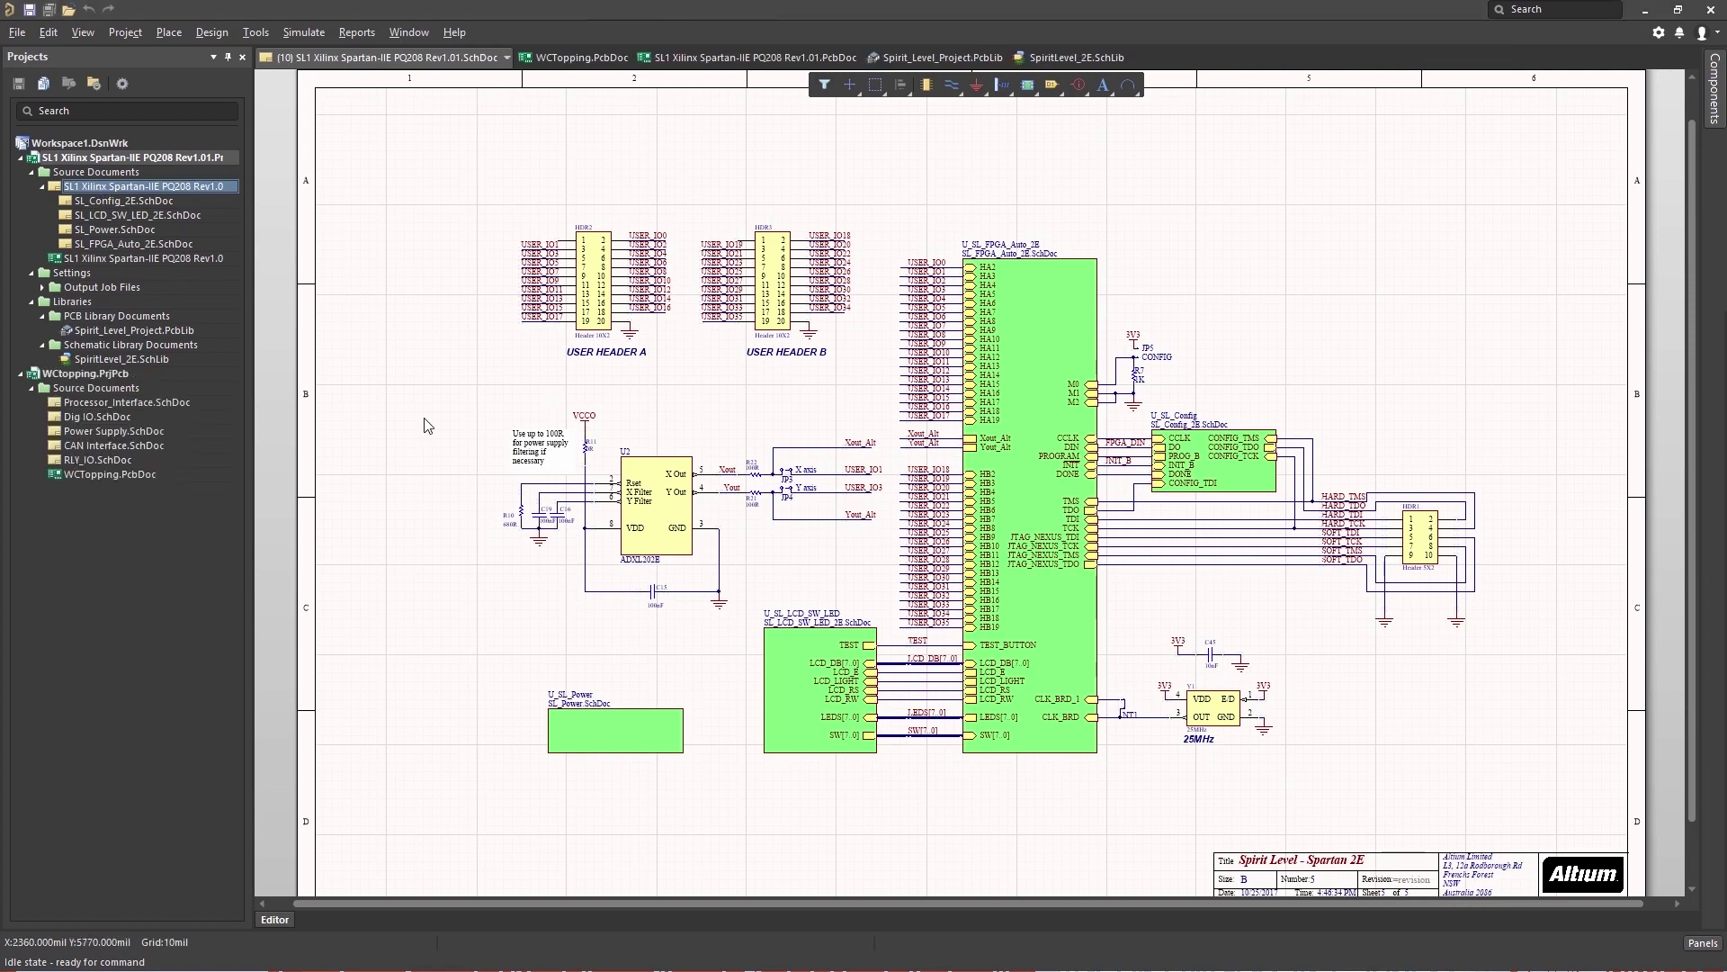
- View Processor_Interface.SchDoc of the WCtopping project, followed by the SL1 Spartan-IIE project's top-level schematic and PCB layout
click(126, 403)
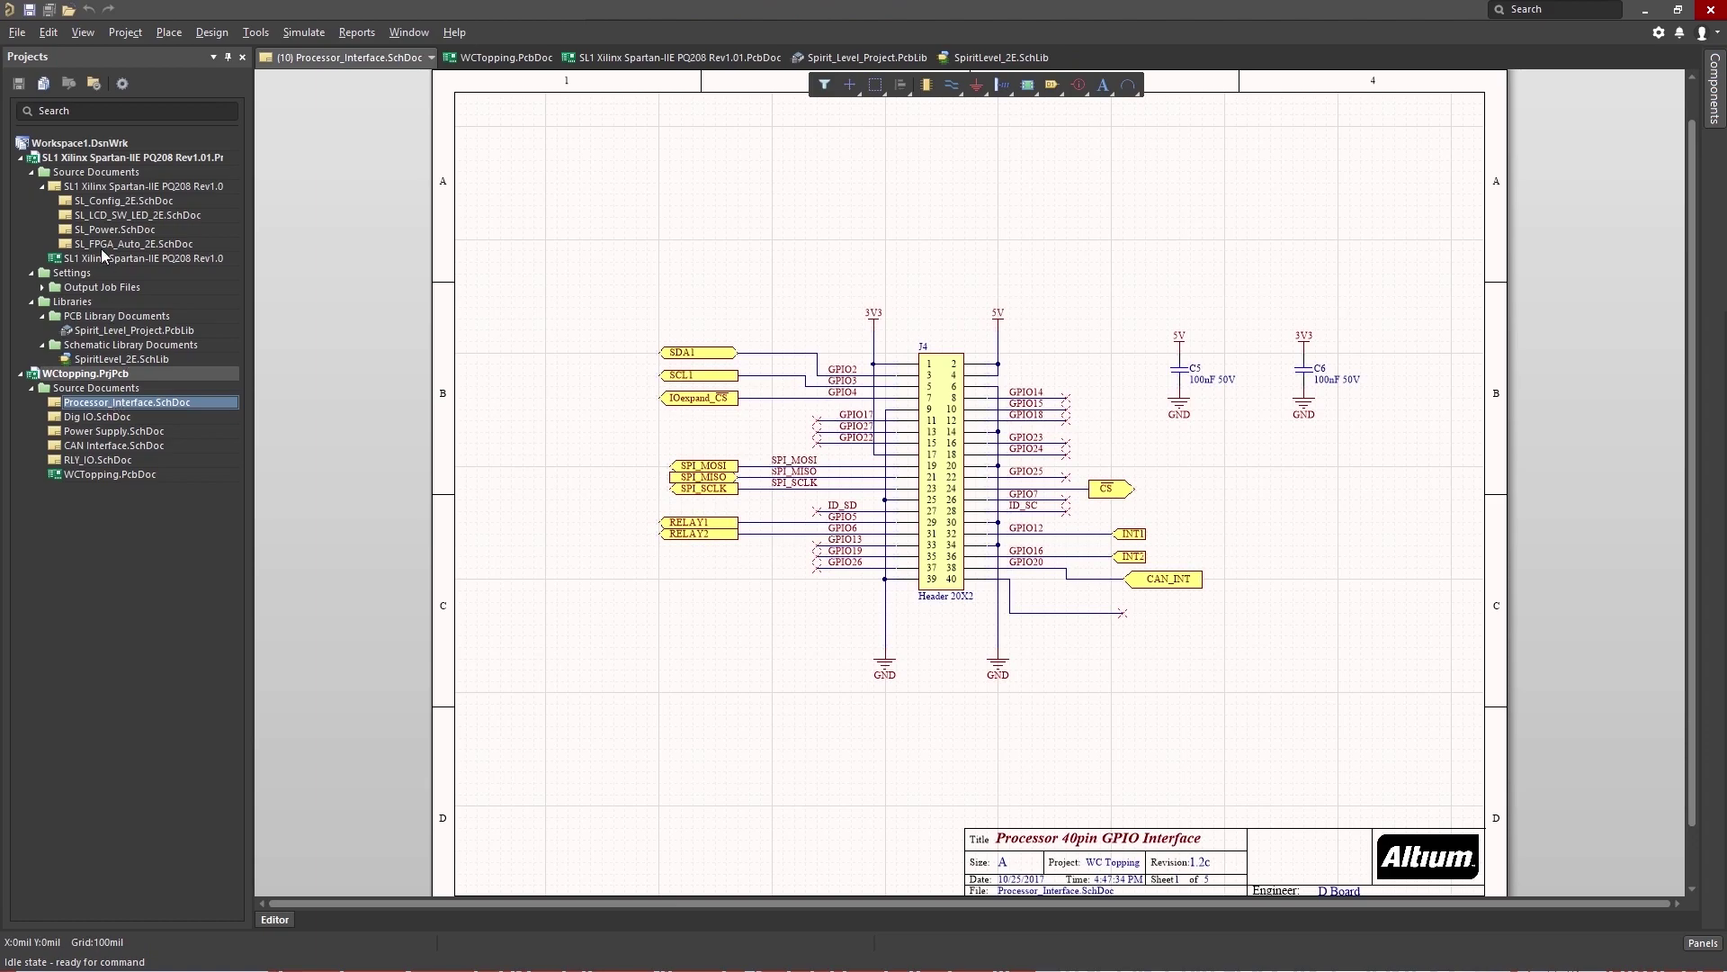
click(95, 188)
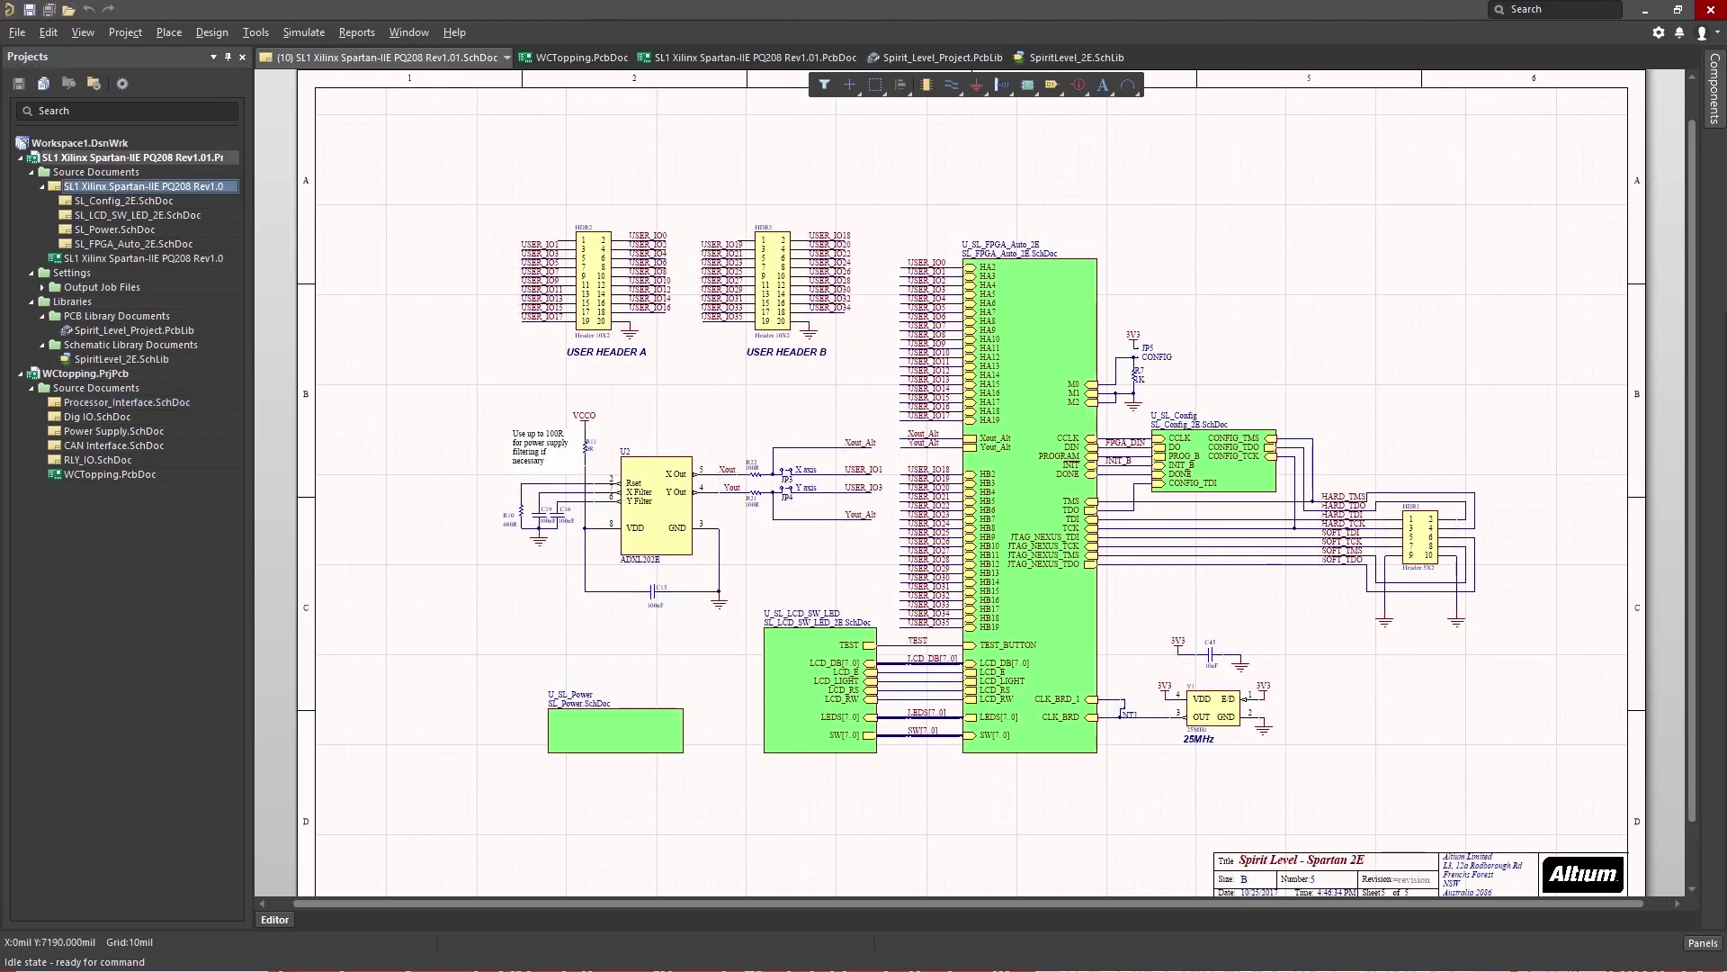
click(100, 259)
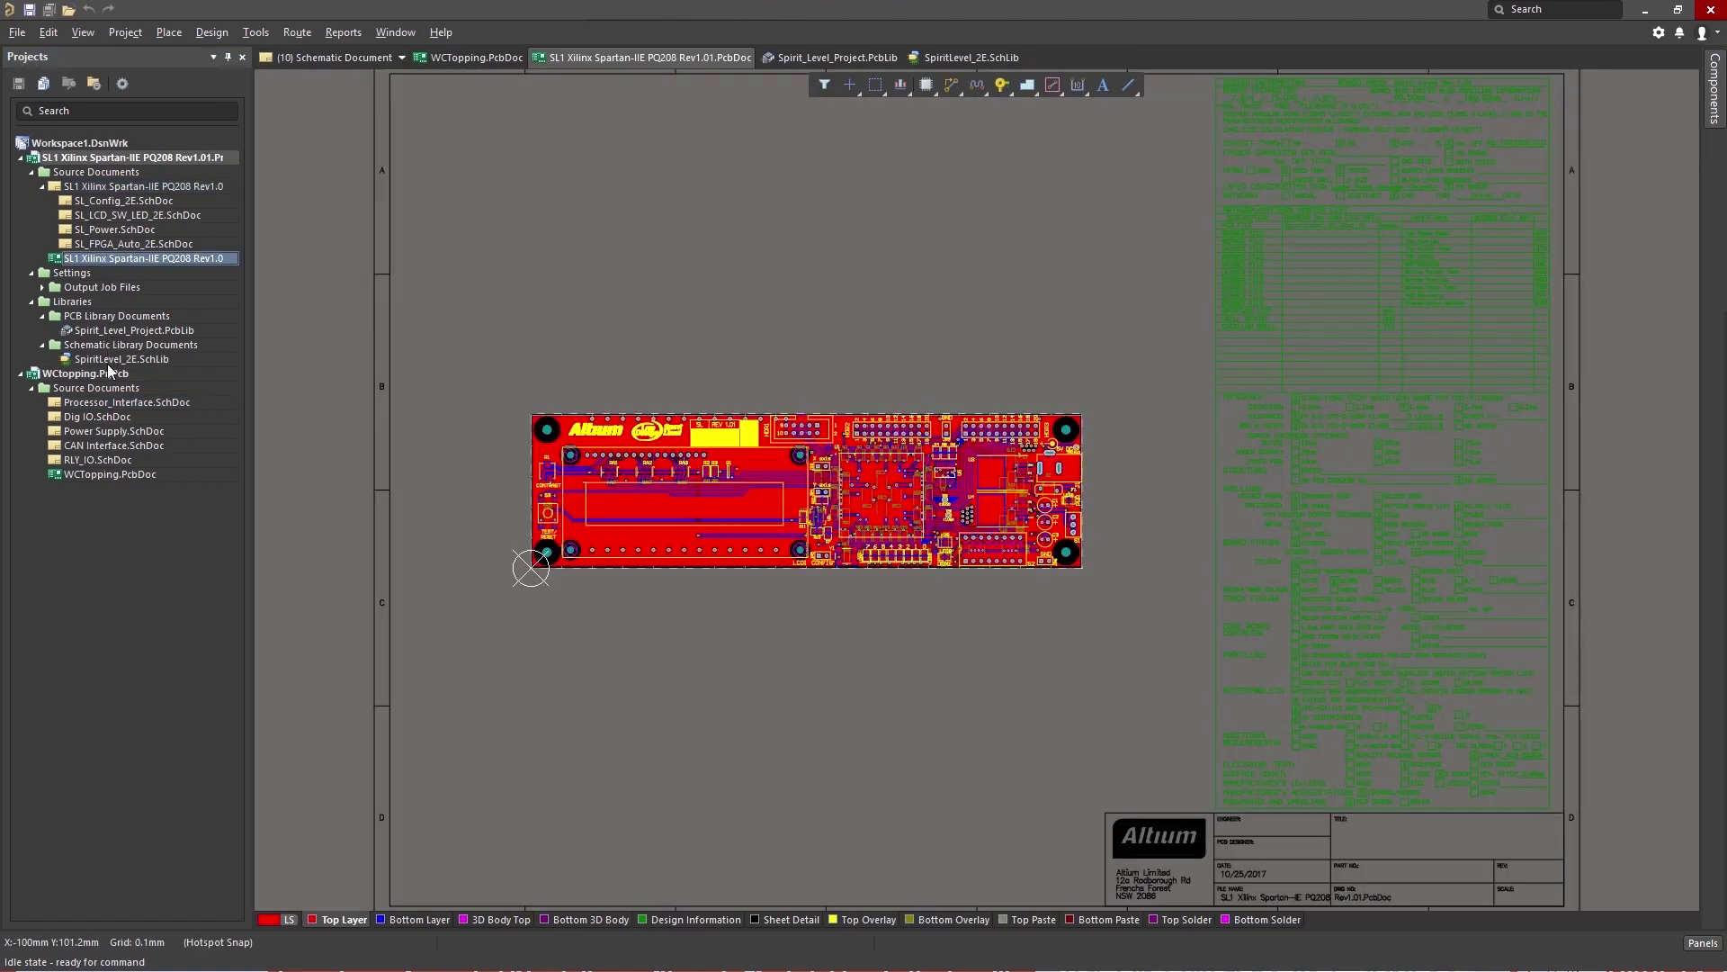
- View WCTopping.PcbDoc, the Spartan-IIE top-level schematic, WCTopping.PcbDoc again, SpiritLevel_2E.SchLib and the Spartan-IIE PCB layout in turn
click(94, 469)
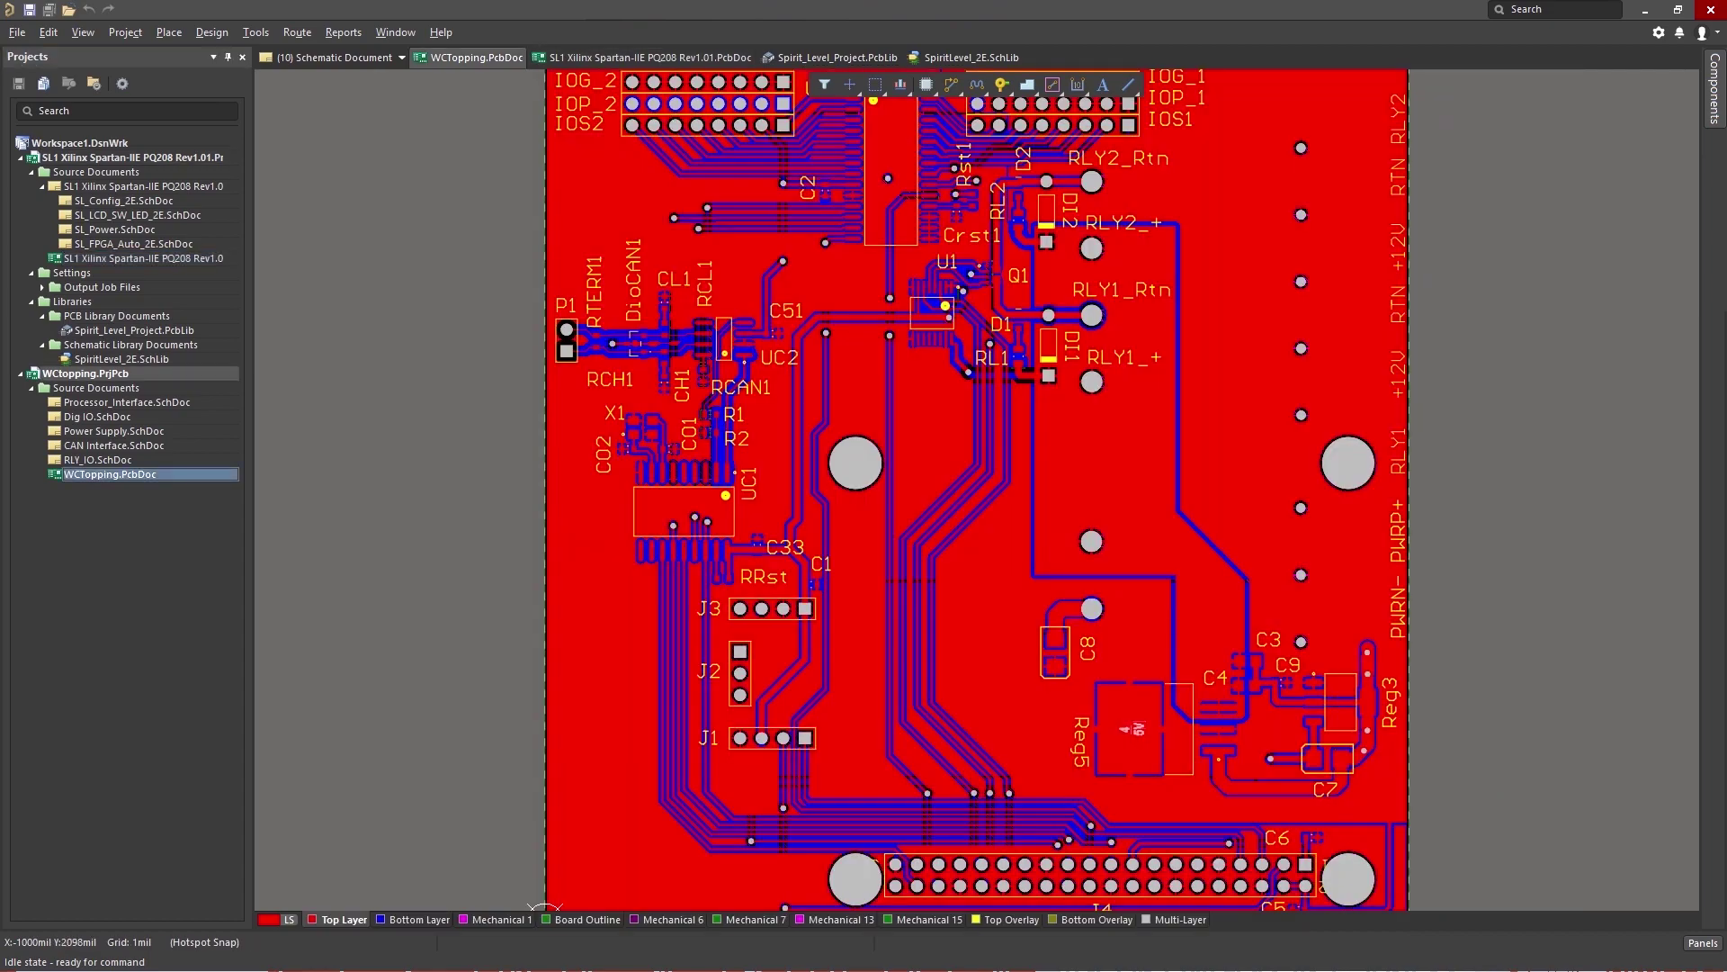
click(106, 188)
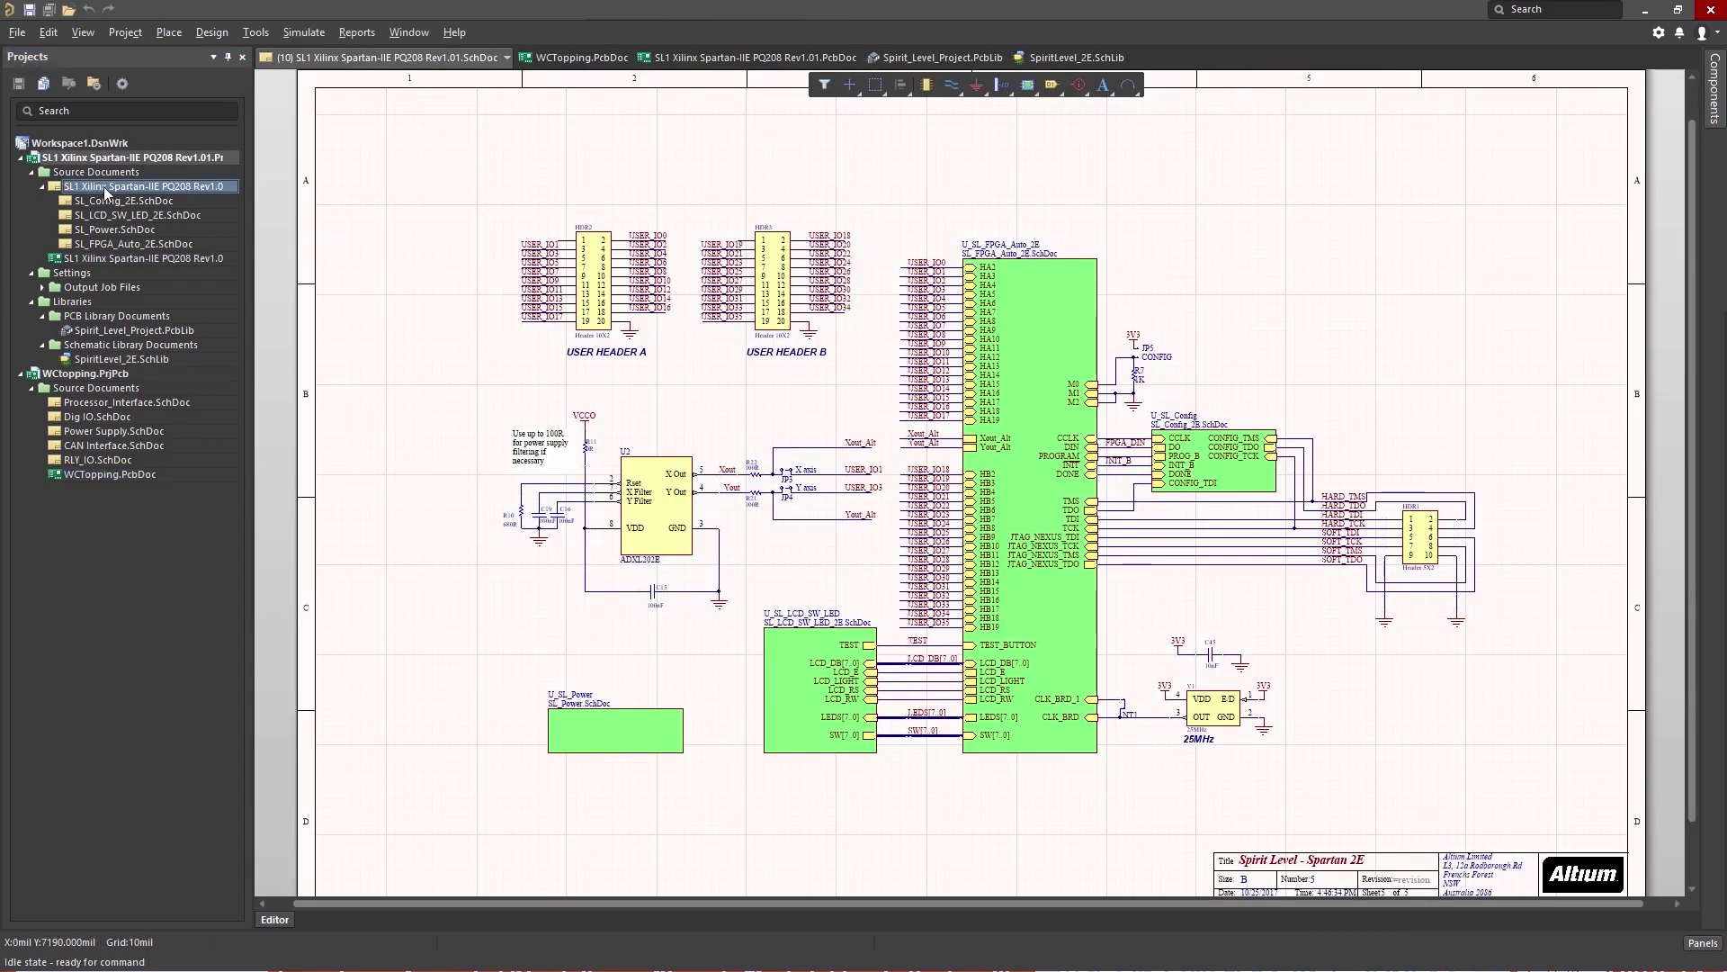
click(577, 56)
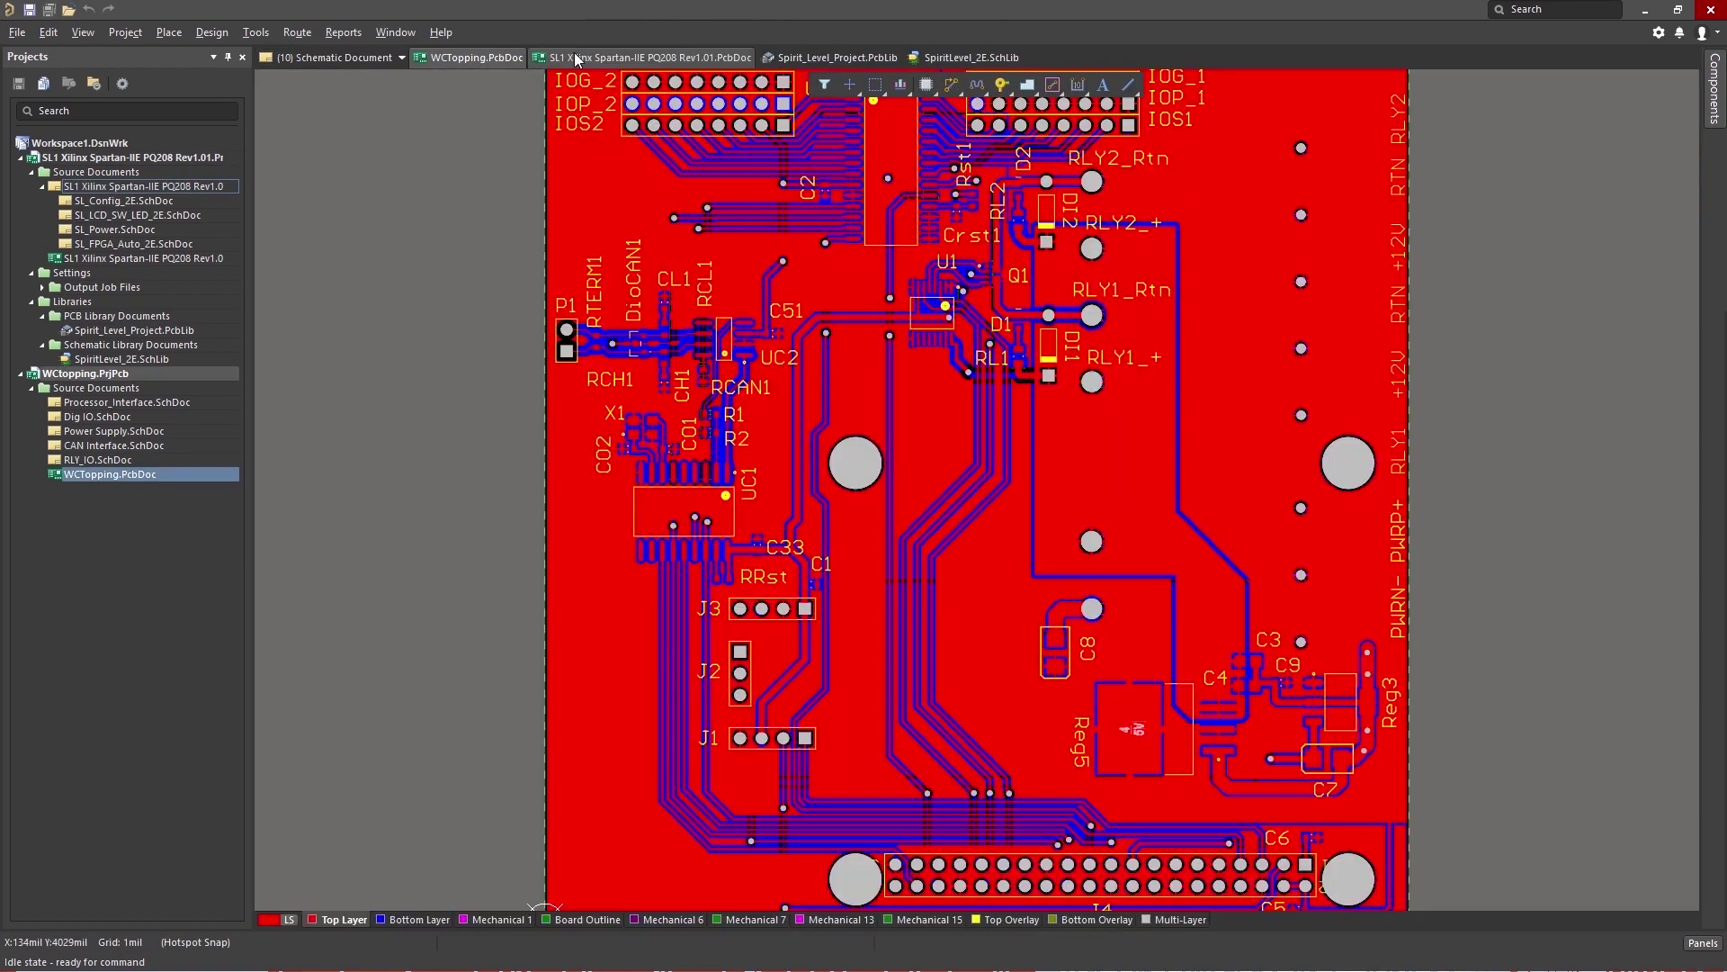
click(950, 60)
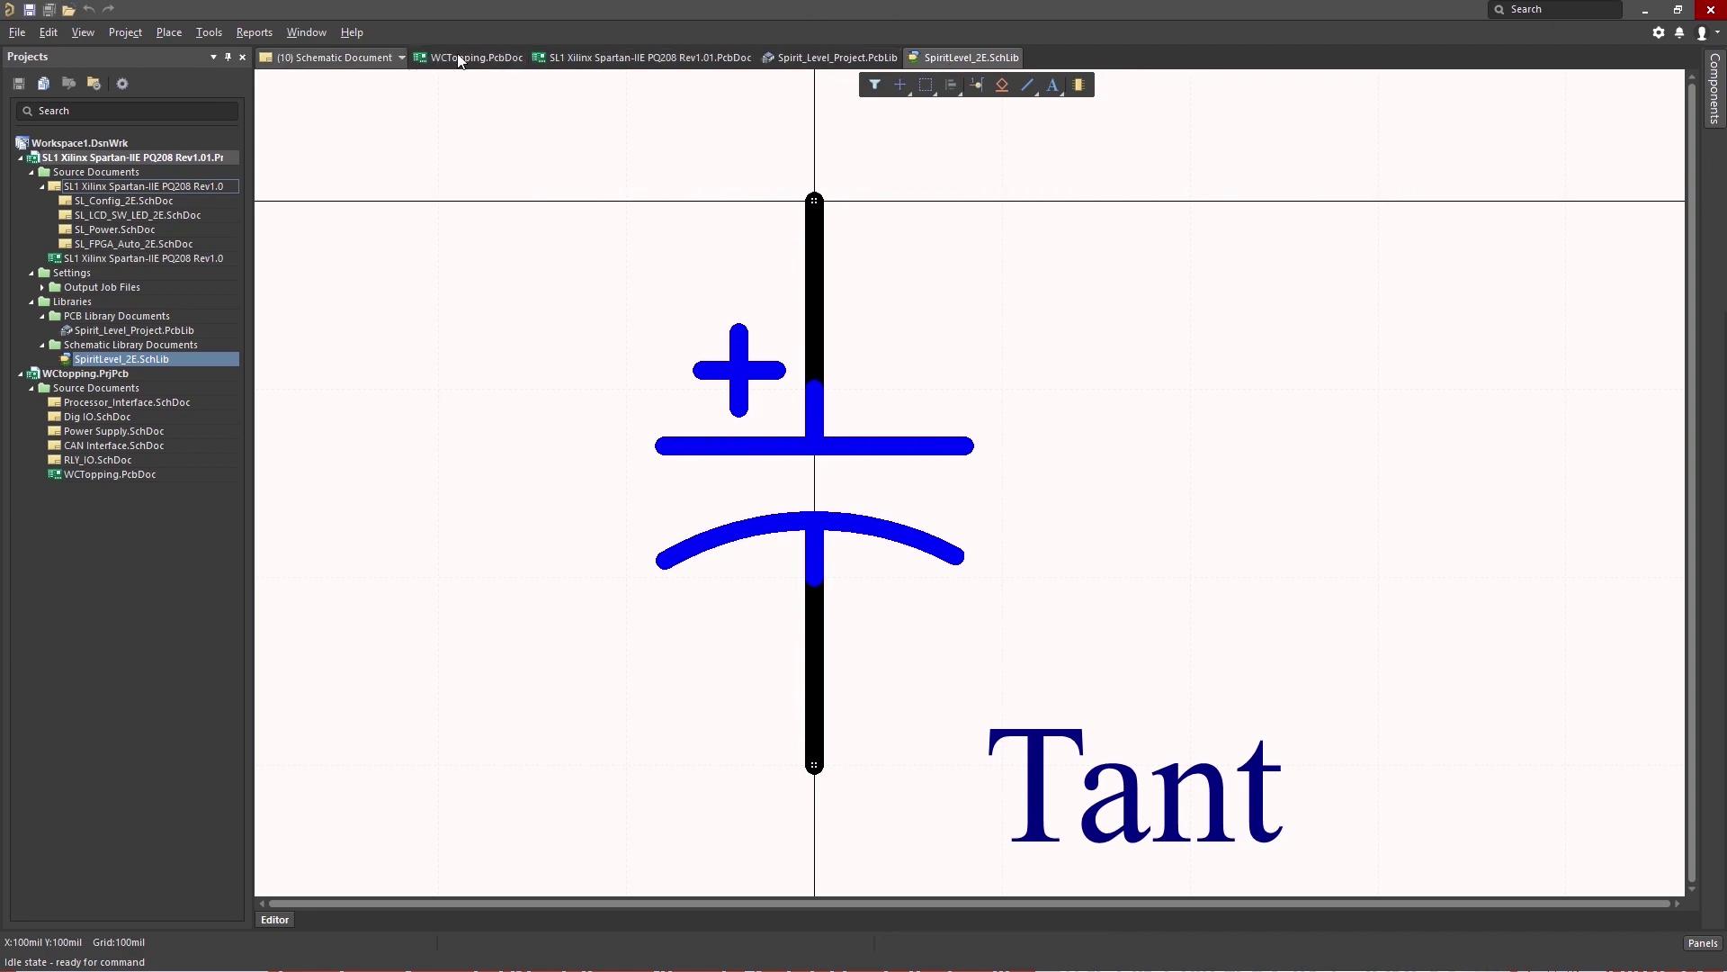
click(570, 59)
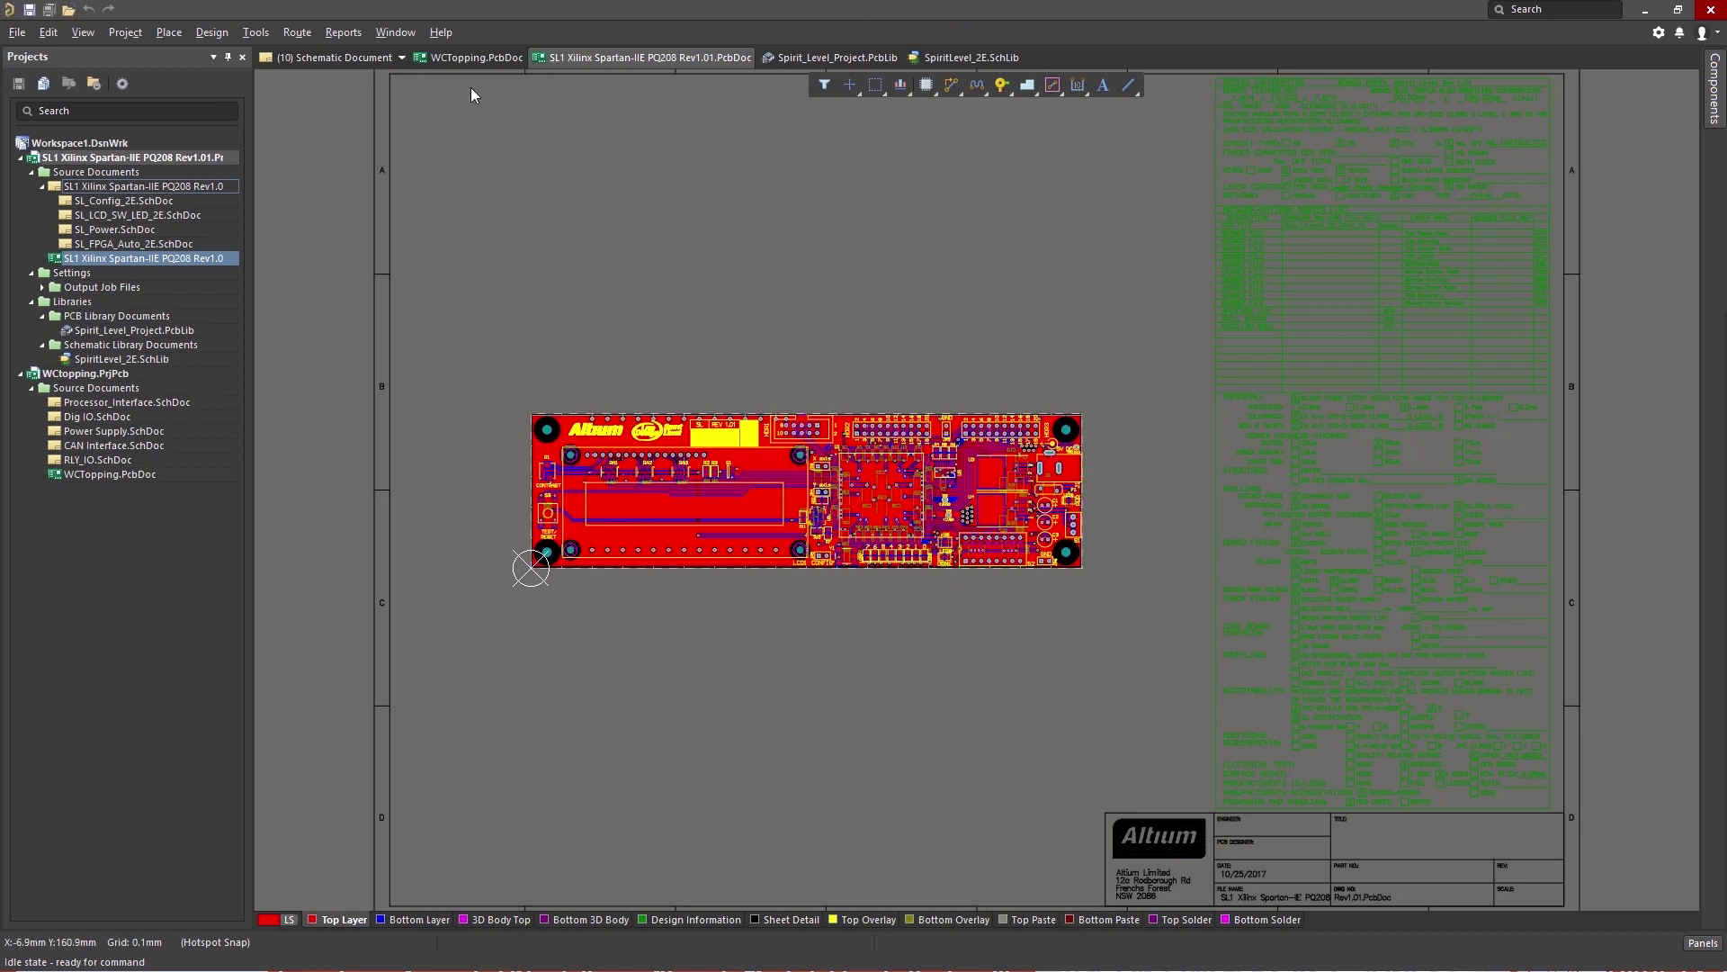
- Switch within the grouped schematic documents to CAN Interface.SchDoc, followed by the SL1 Spartan-IIE top-level schematic
click(400, 57)
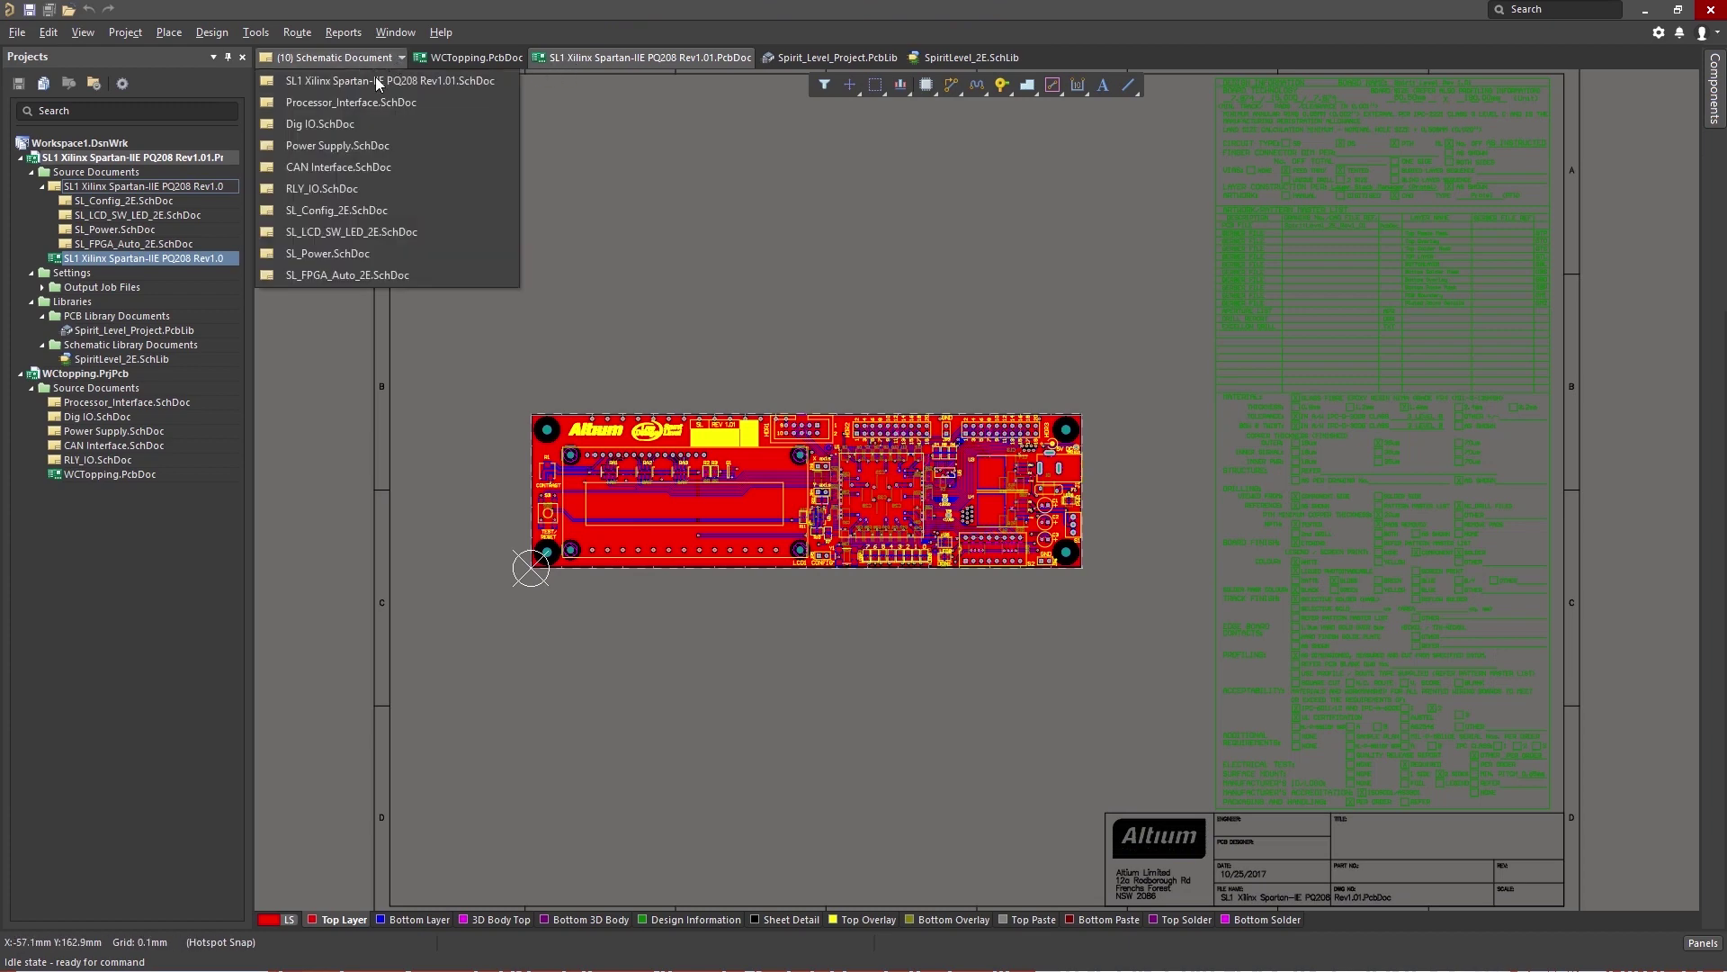
click(352, 175)
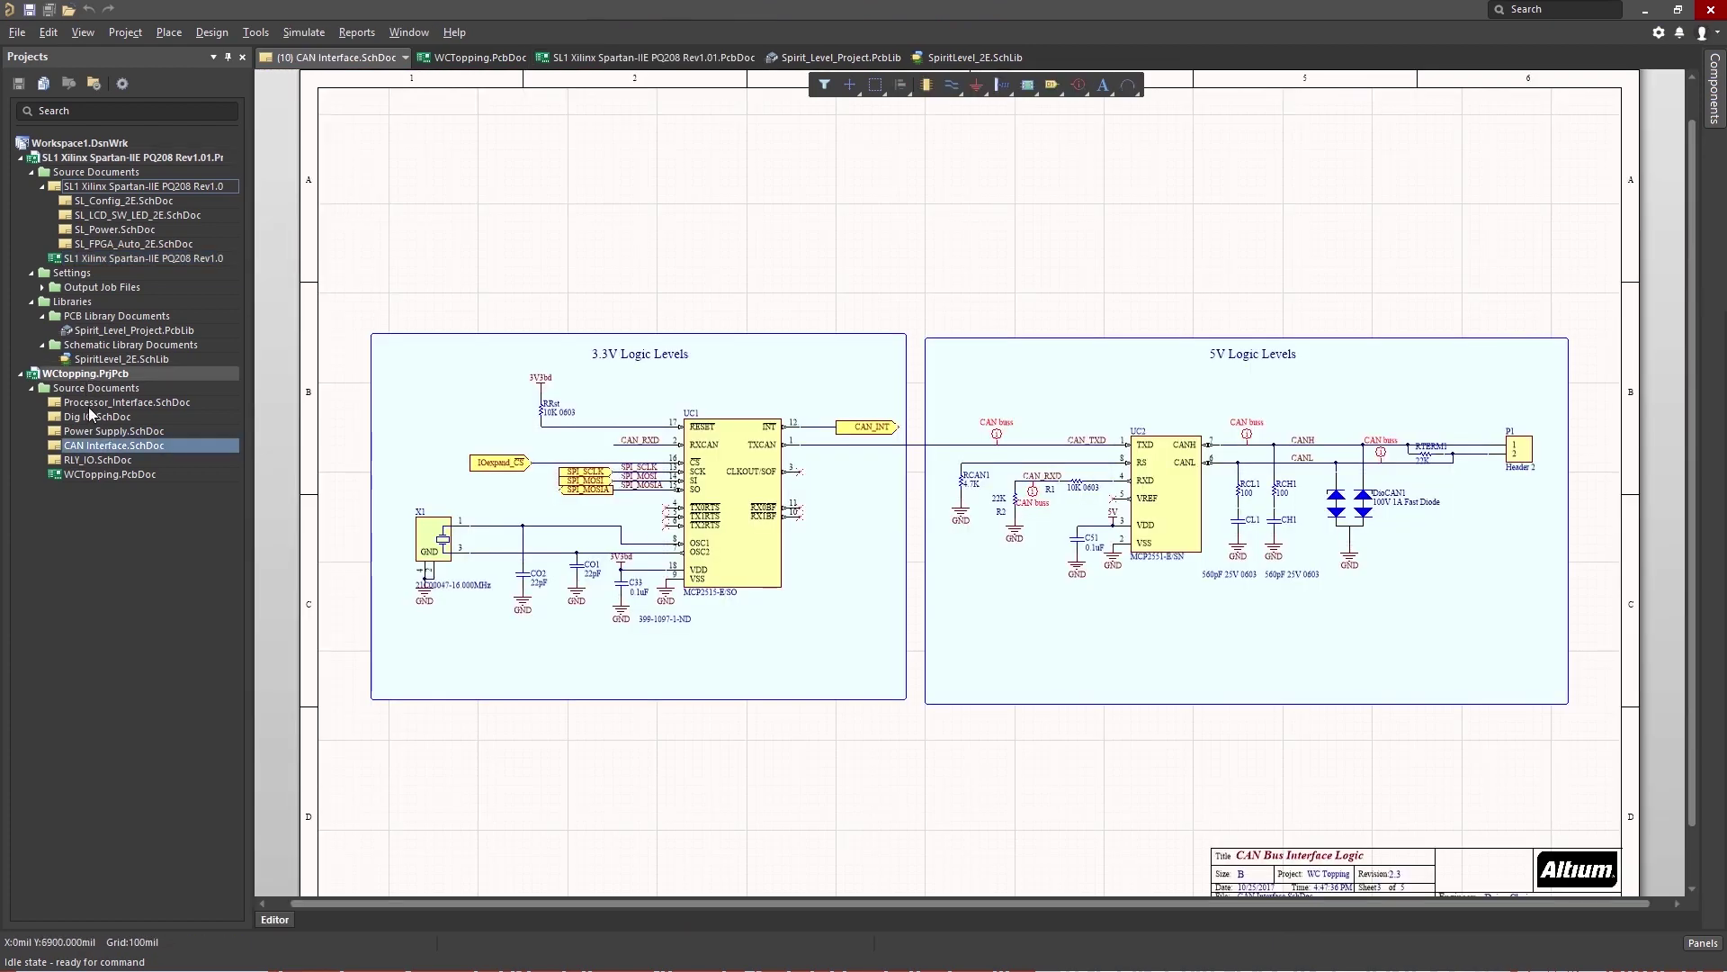
click(405, 57)
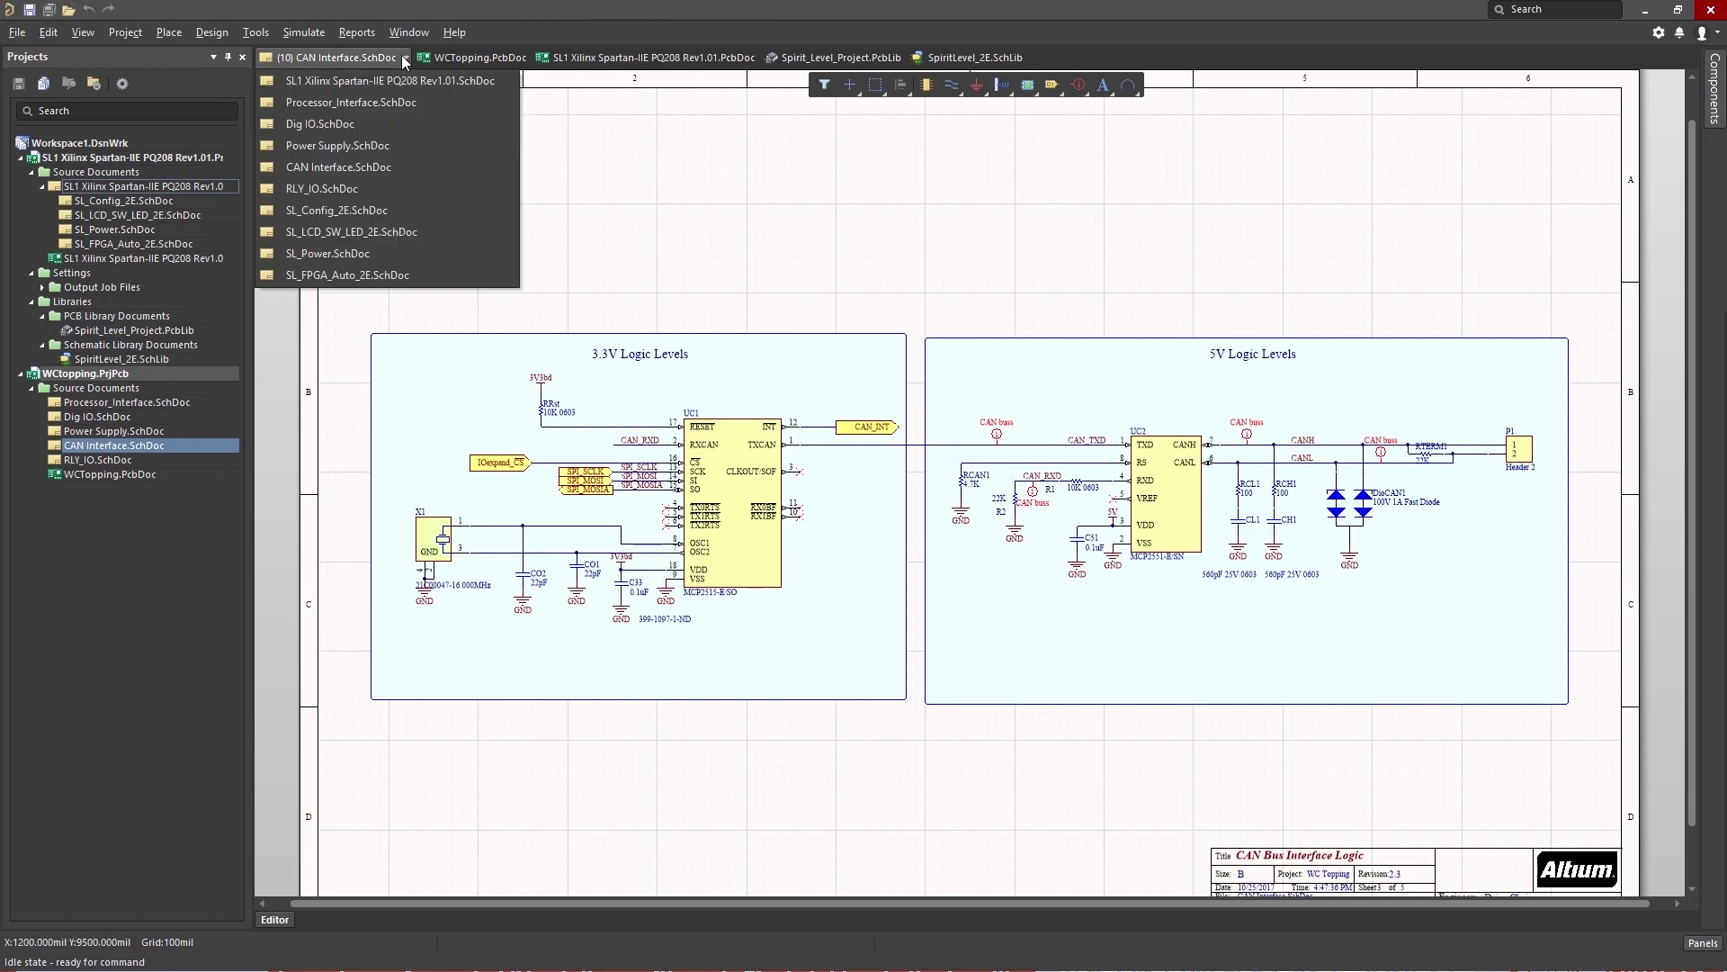
click(348, 81)
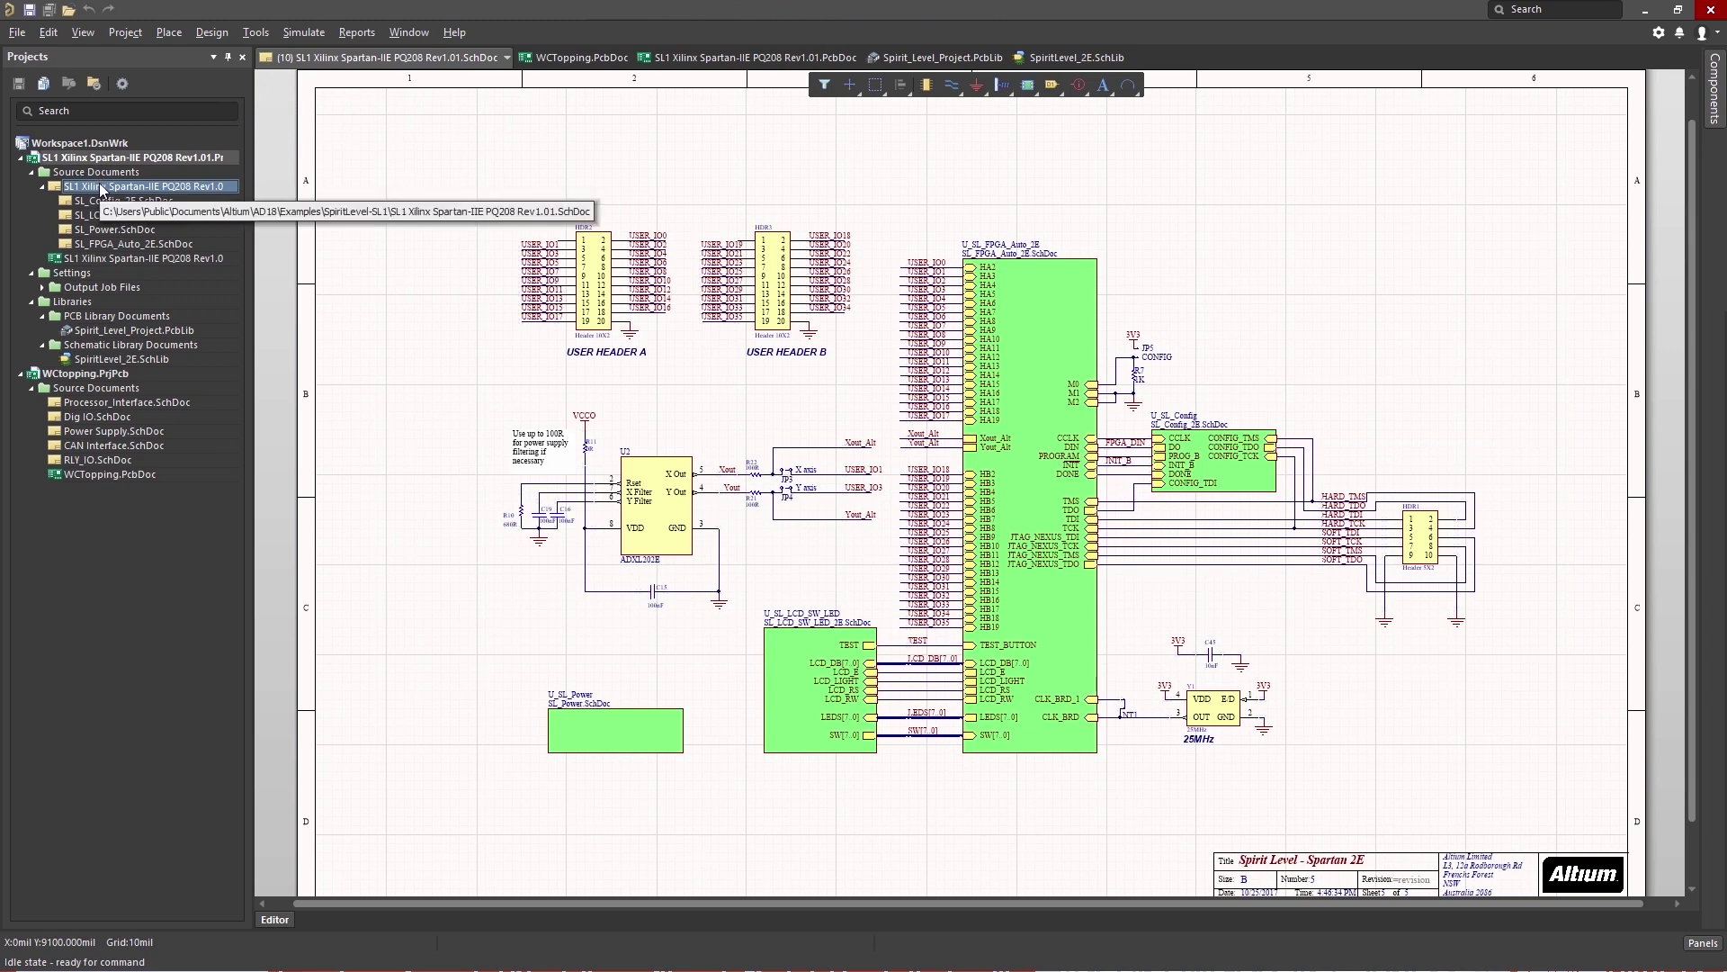
- Split the Spartan-IIE top-level schematic into a vertical side-by-side view and widen the view holding the other documents
right_click(434, 57)
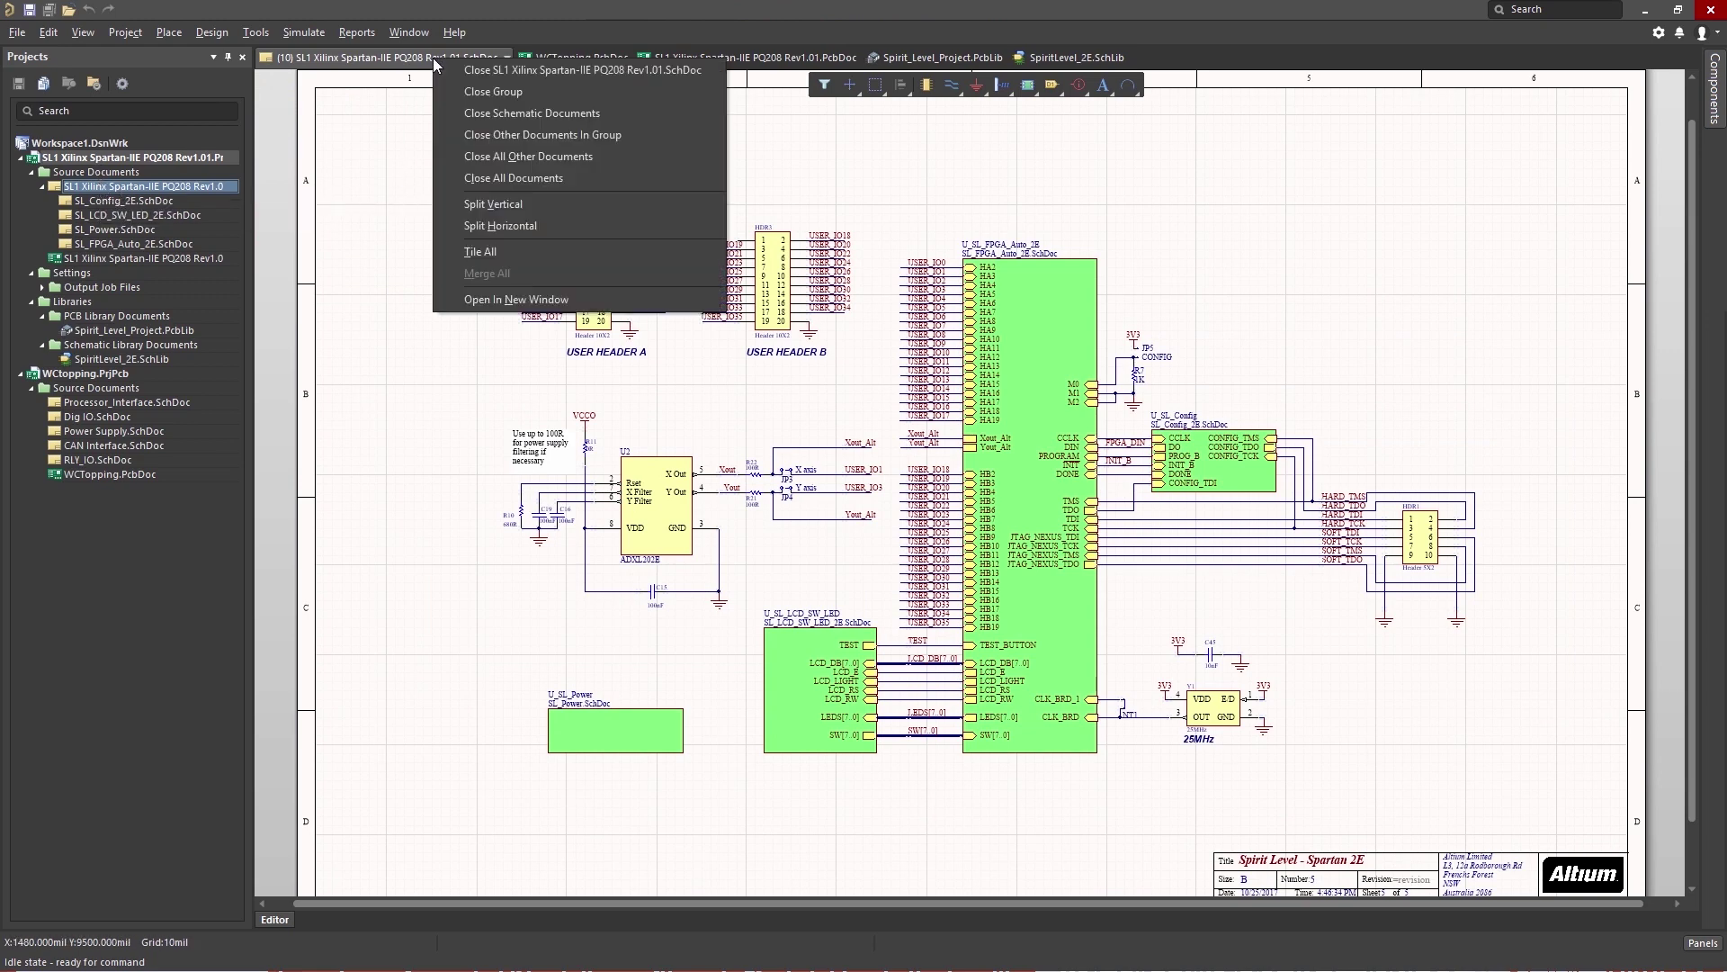
click(497, 203)
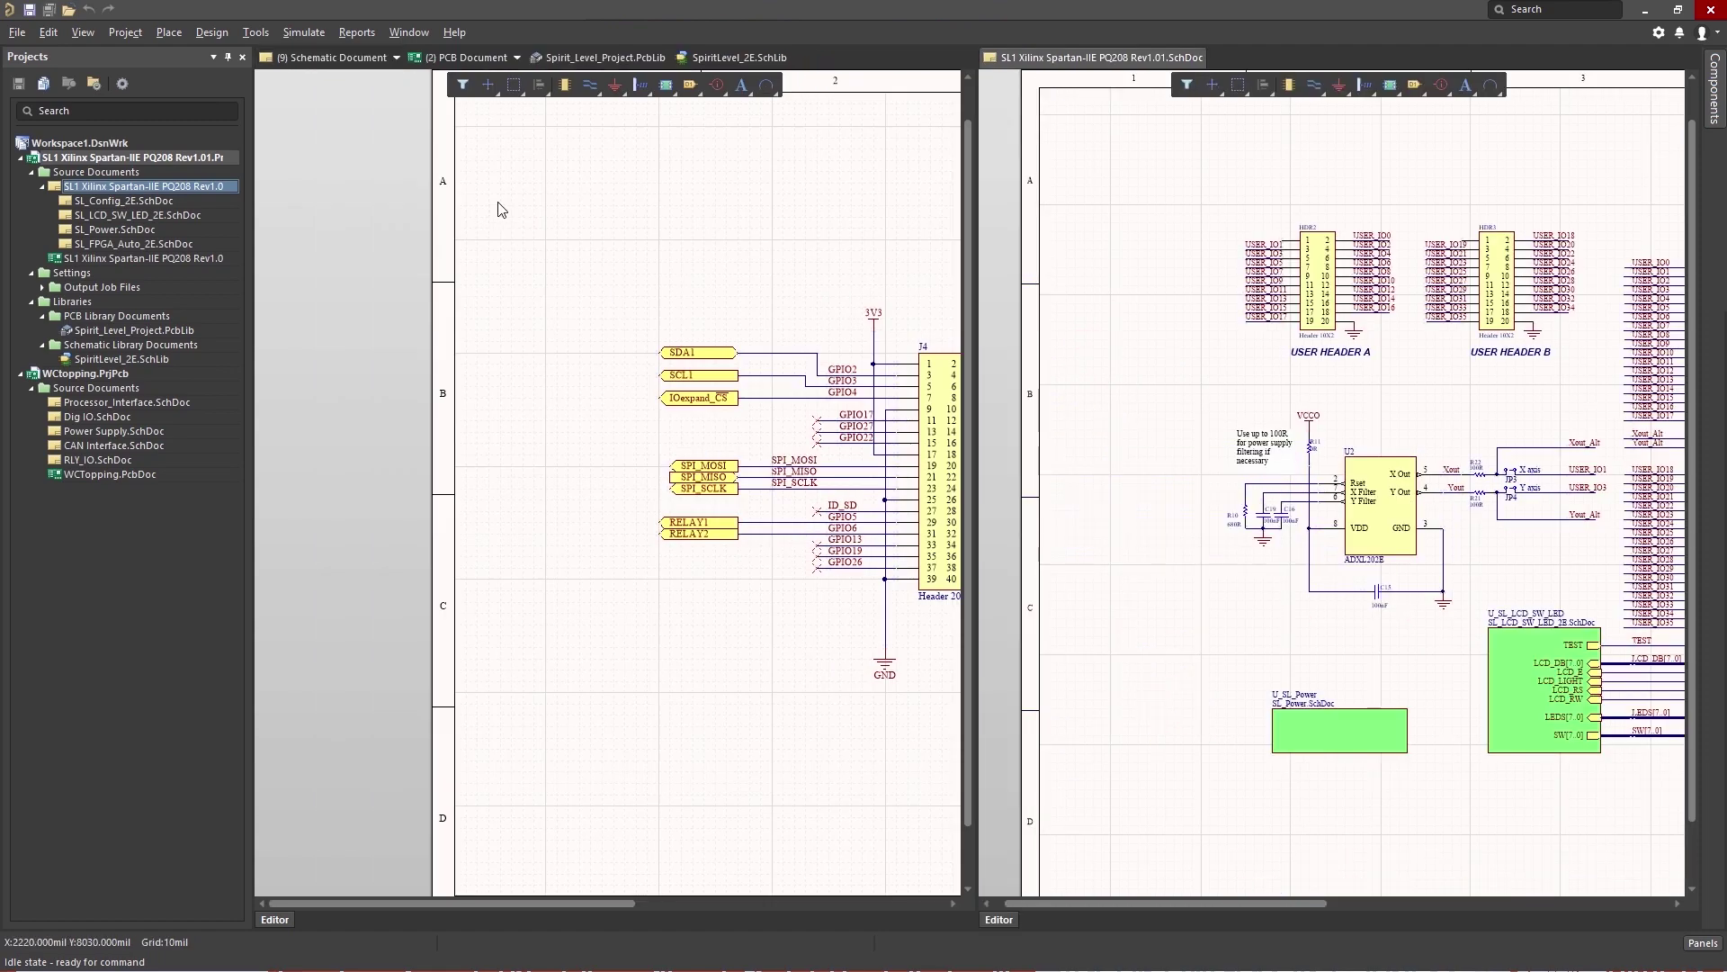
drag(976, 253, 1047, 254)
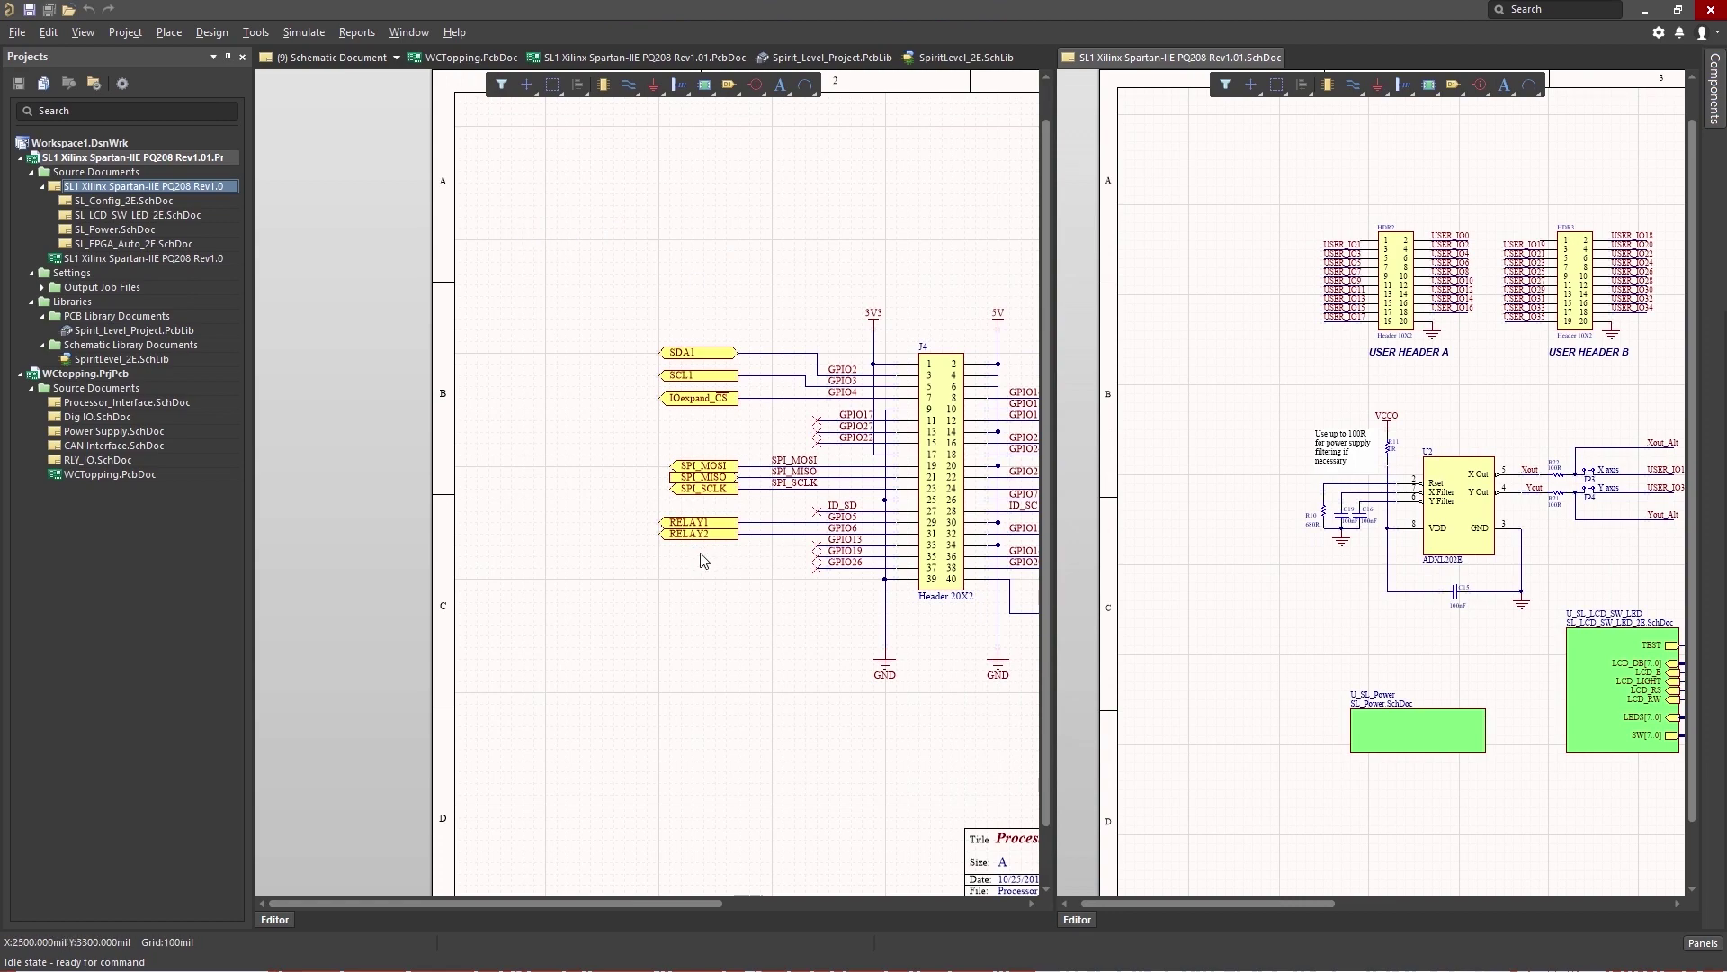
- Fit the whole document in both split views, Processor_Interface.SchDoc and the Spartan-IIE top-level schematic
click(622, 598)
key(v)
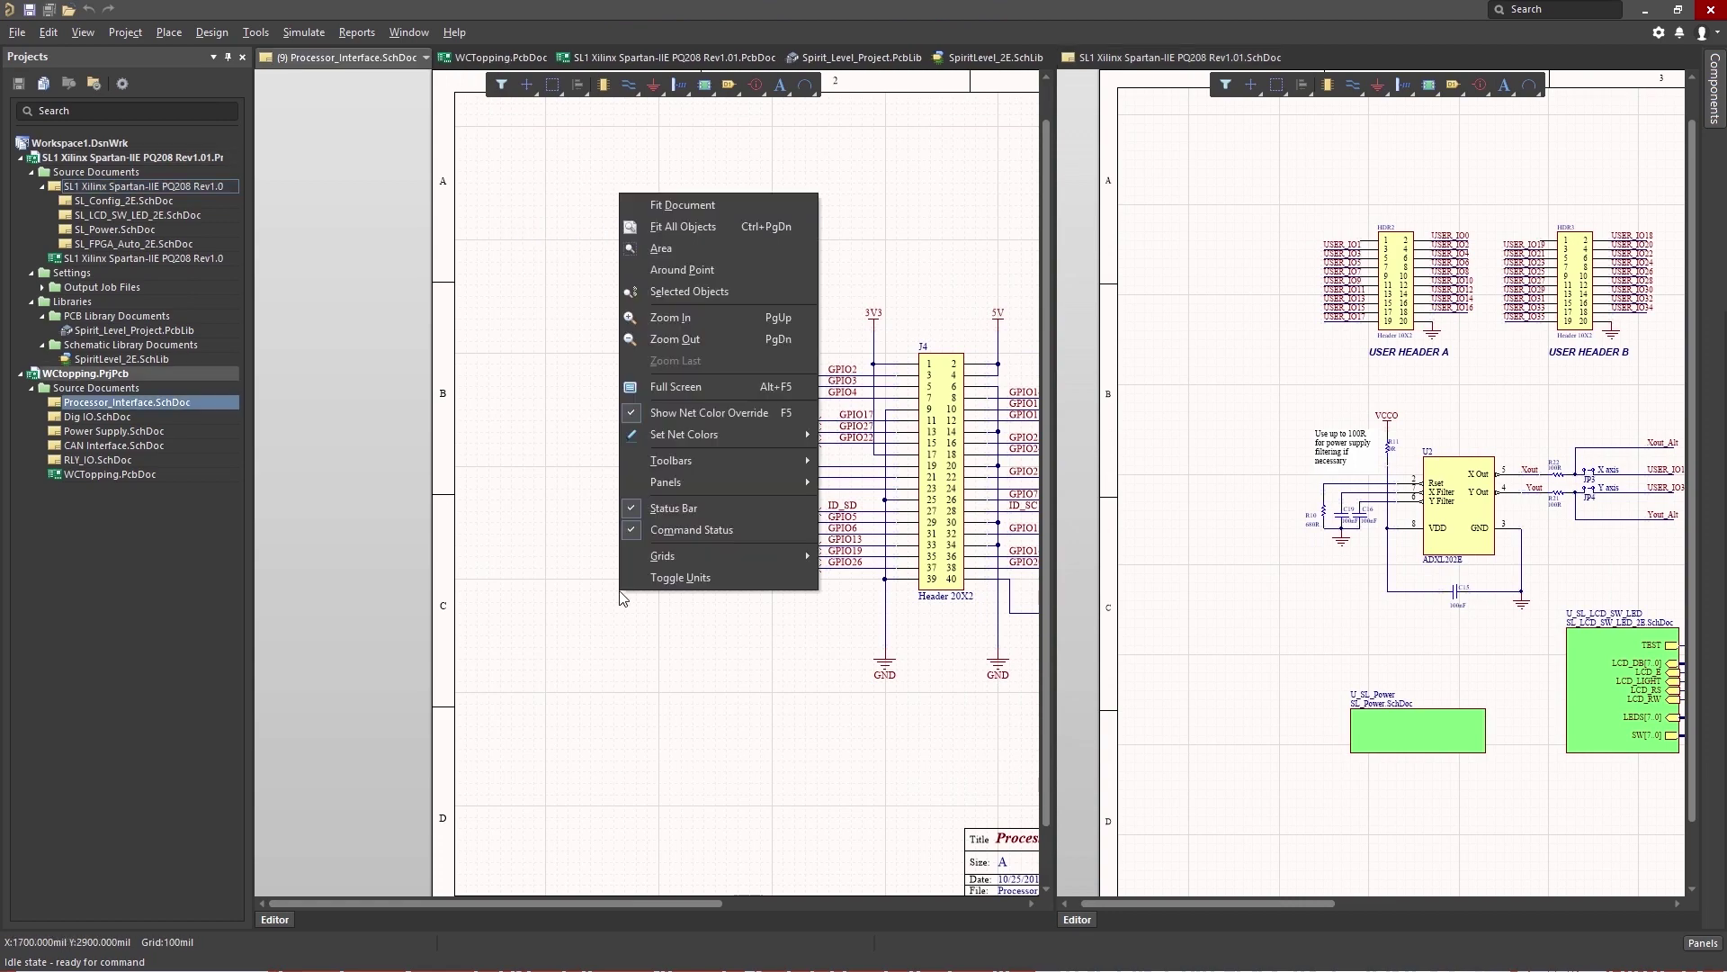
key(d)
click(1187, 683)
key(v)
key(d)
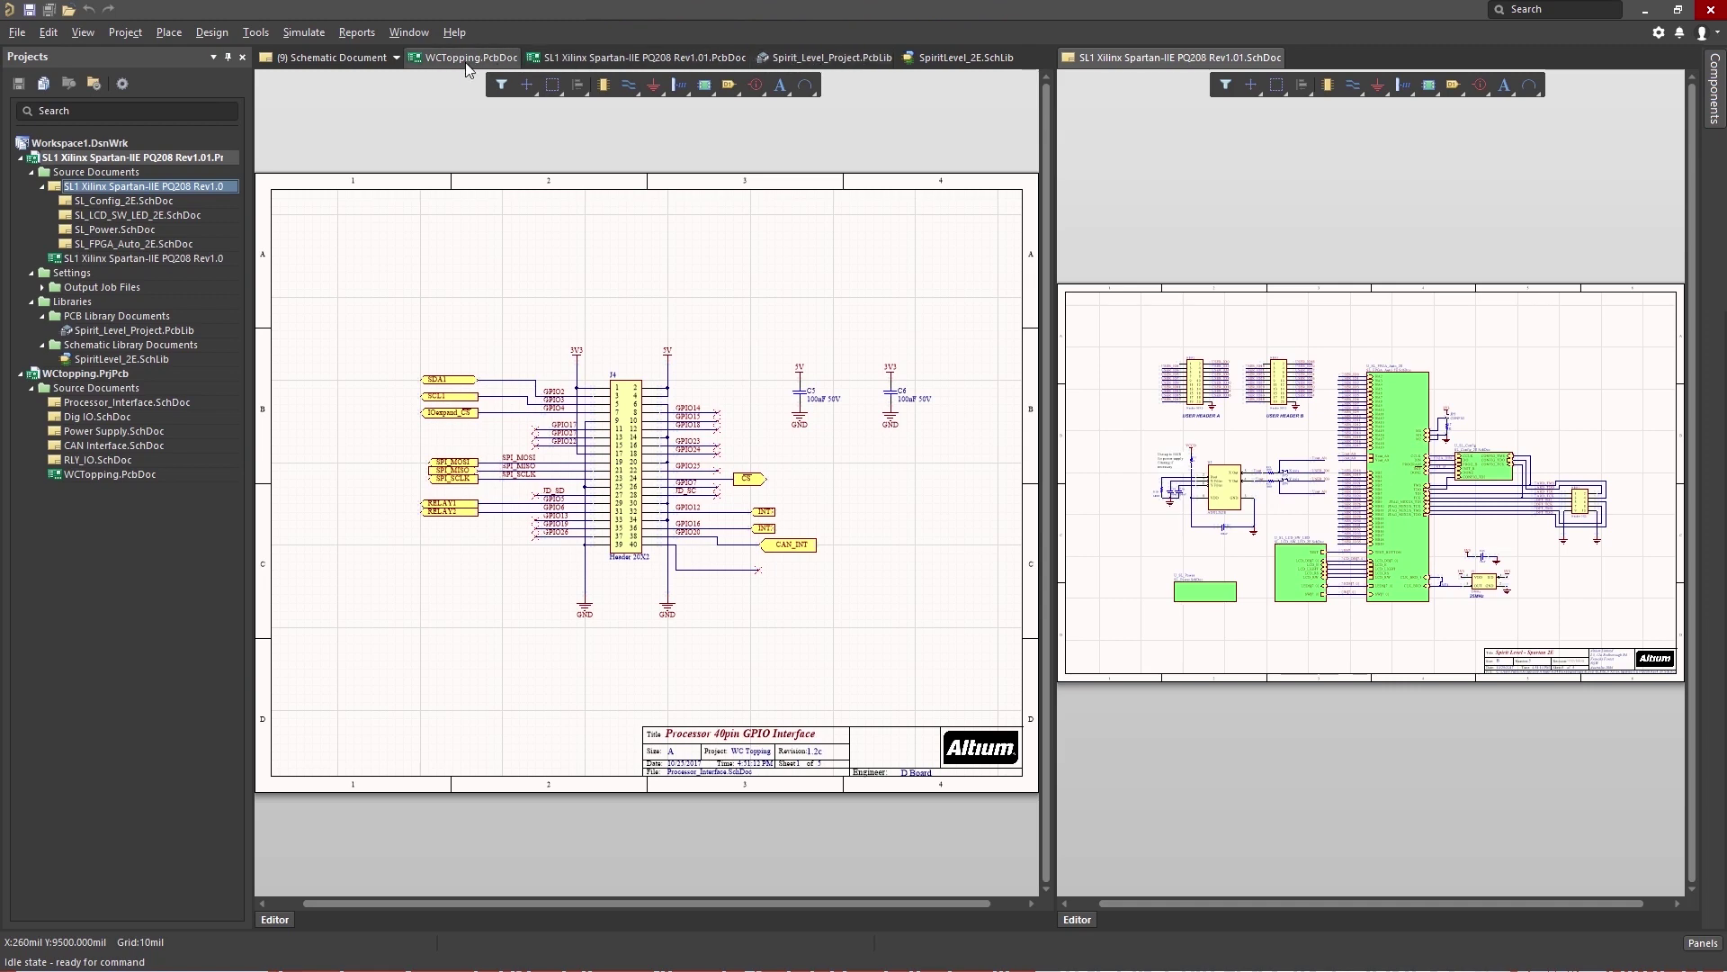
- Display the SL1 Spartan-IIE PCB layout beside its top-level schematic in the split workspace
click(583, 56)
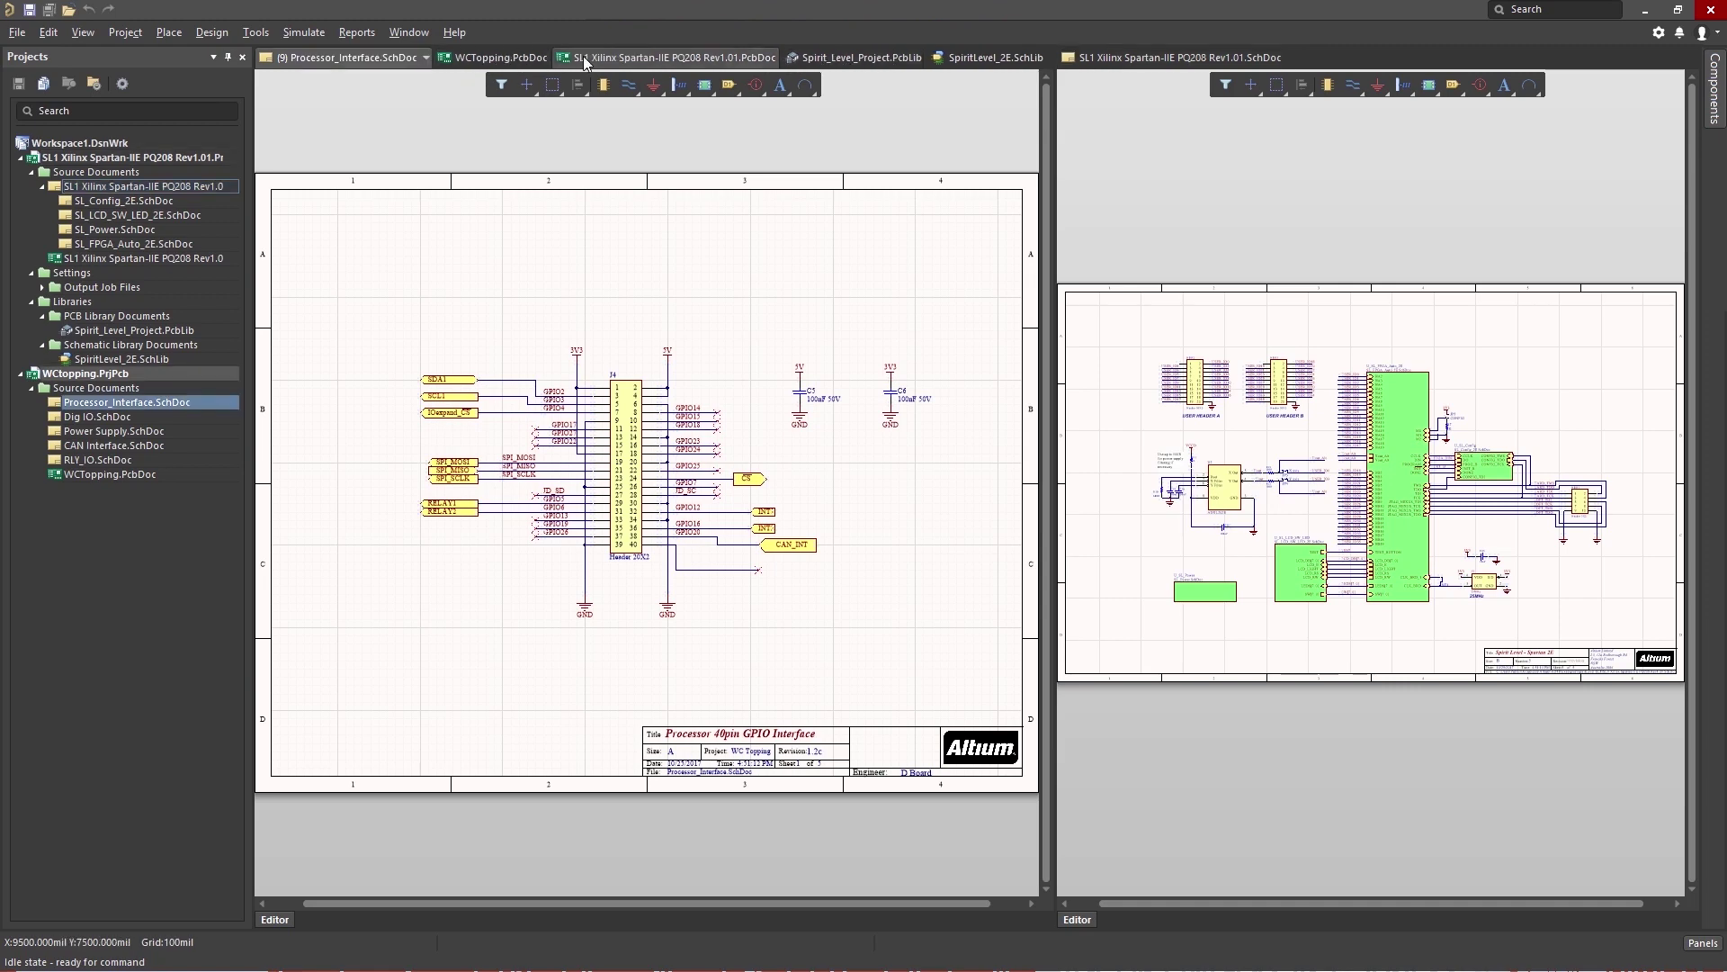
click(583, 56)
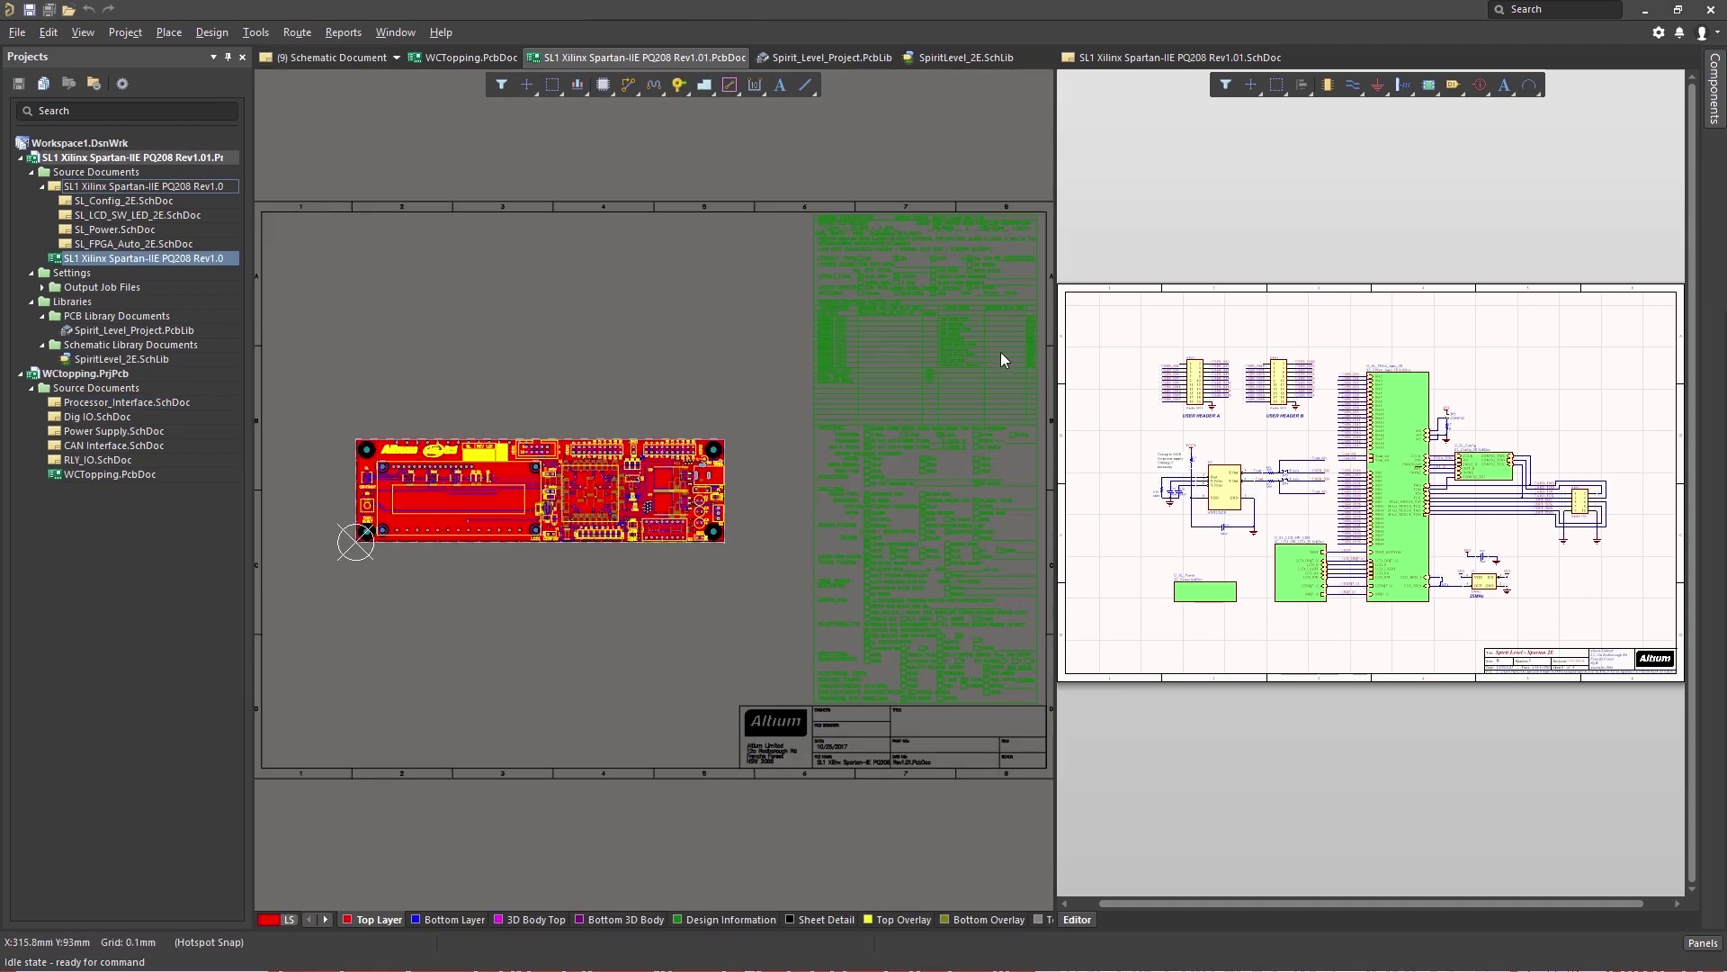
- Open the system preferences
click(1659, 33)
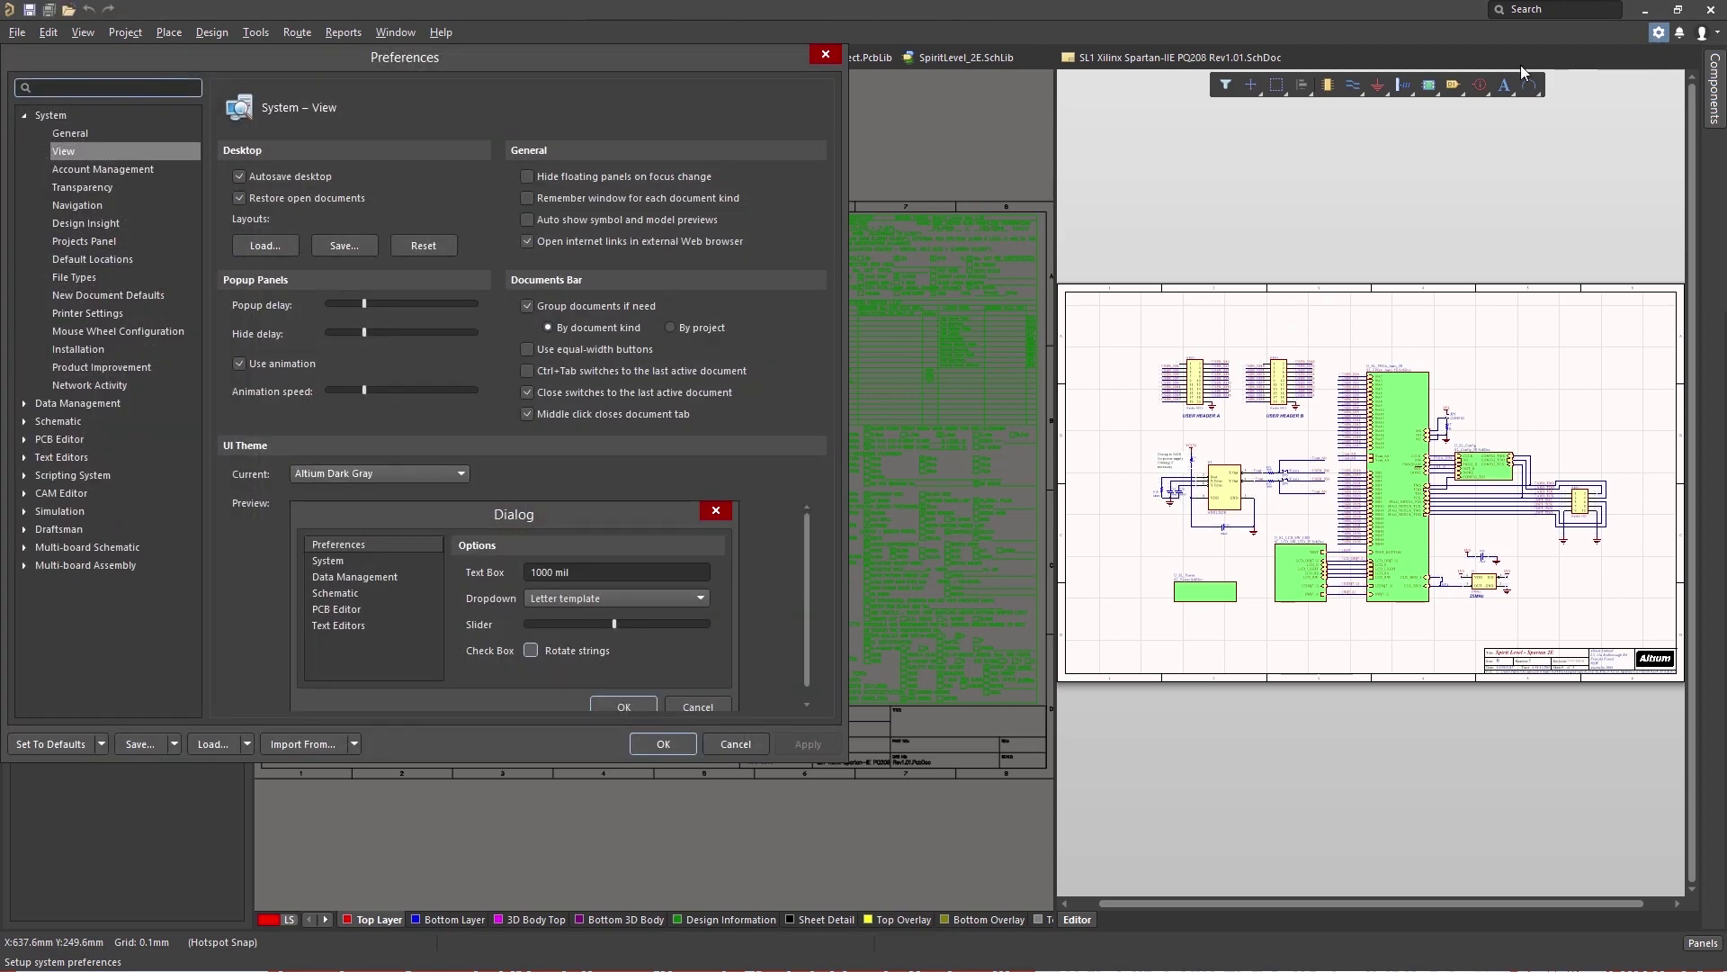